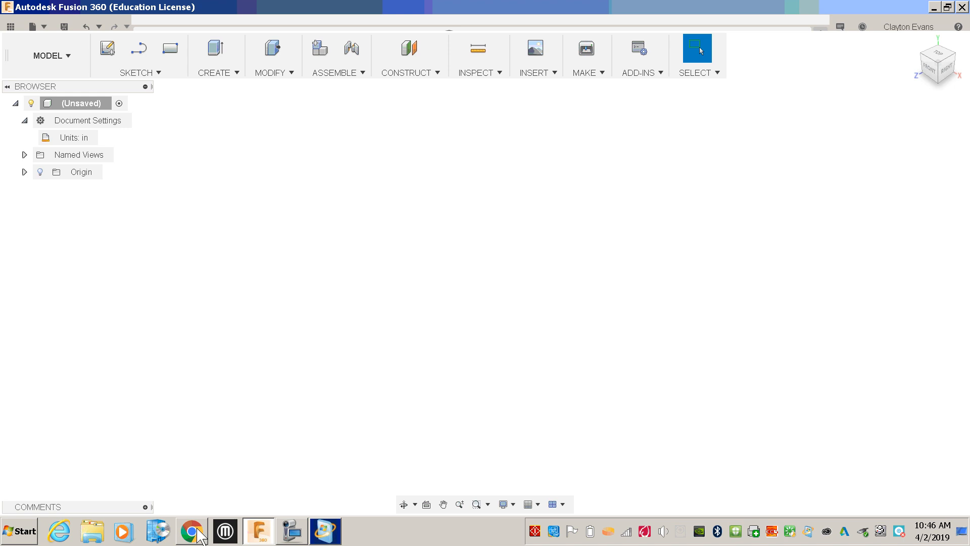
Step: Switch to Chrome and download all files of the LG G5 Phone Case from its Thingiverse page
click(197, 530)
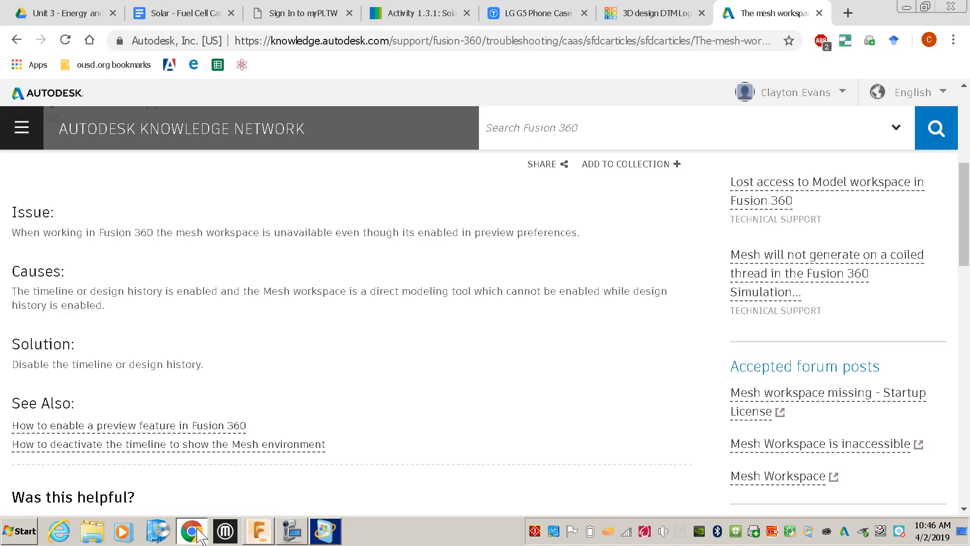
click(530, 15)
scroll(643, 221, up, 10)
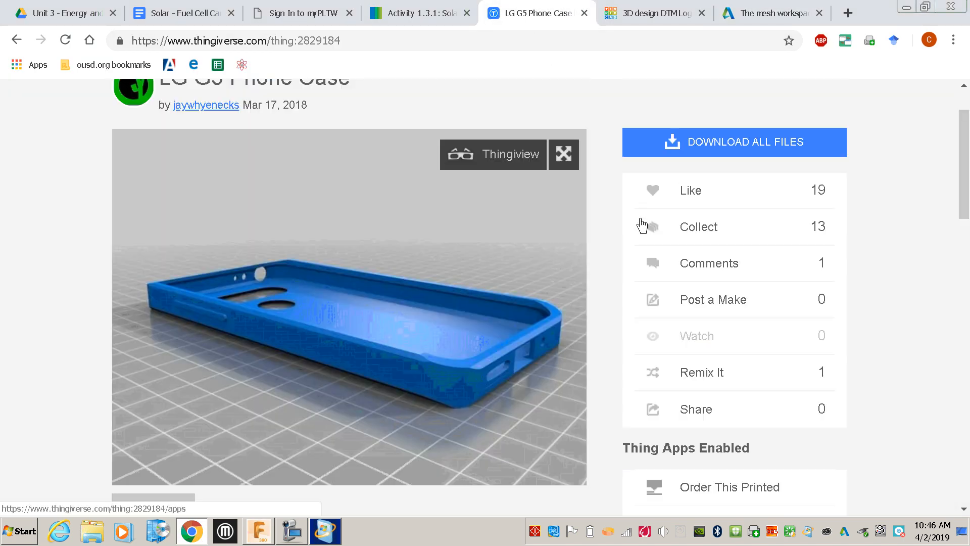
scroll(594, 256, down, 1)
scroll(594, 256, up, 1)
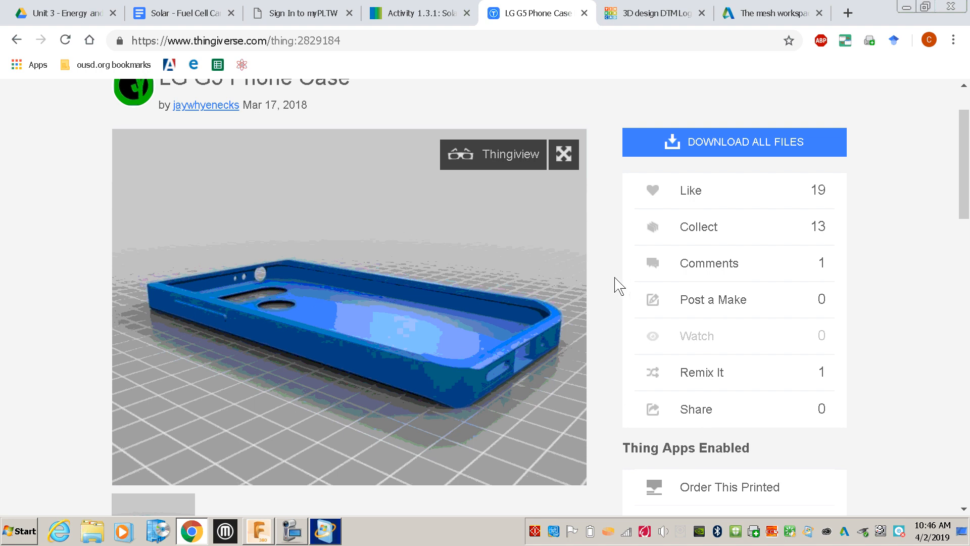
click(727, 144)
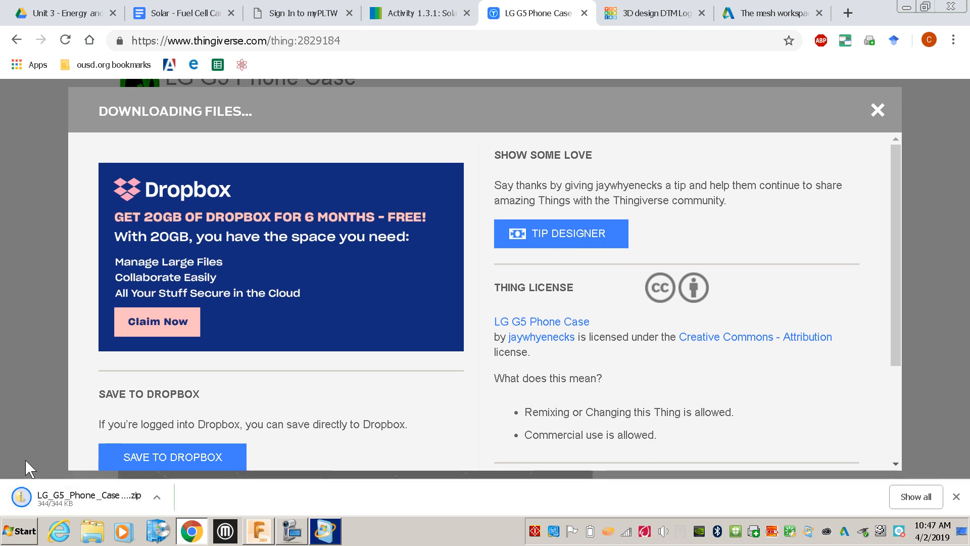
Step: Copy lg_g5_phone.stl from the downloaded zip's files folder to the Desktop, choosing to keep the copy already there, and close the folder window
click(80, 498)
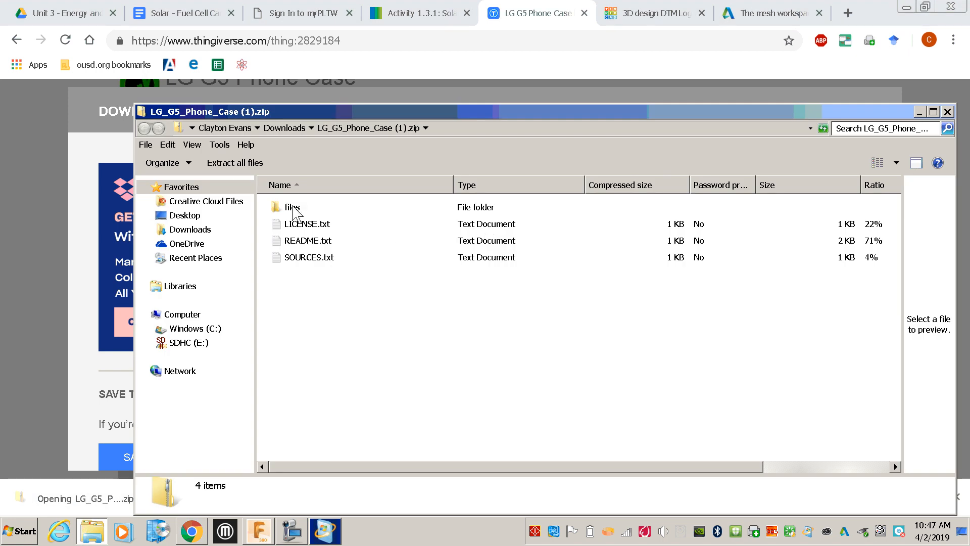
double_click(293, 208)
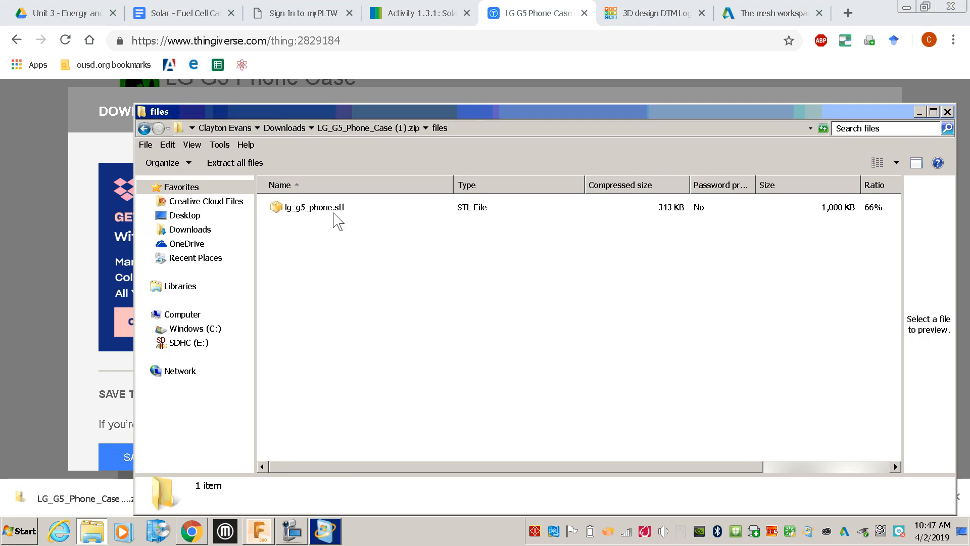
click(332, 208)
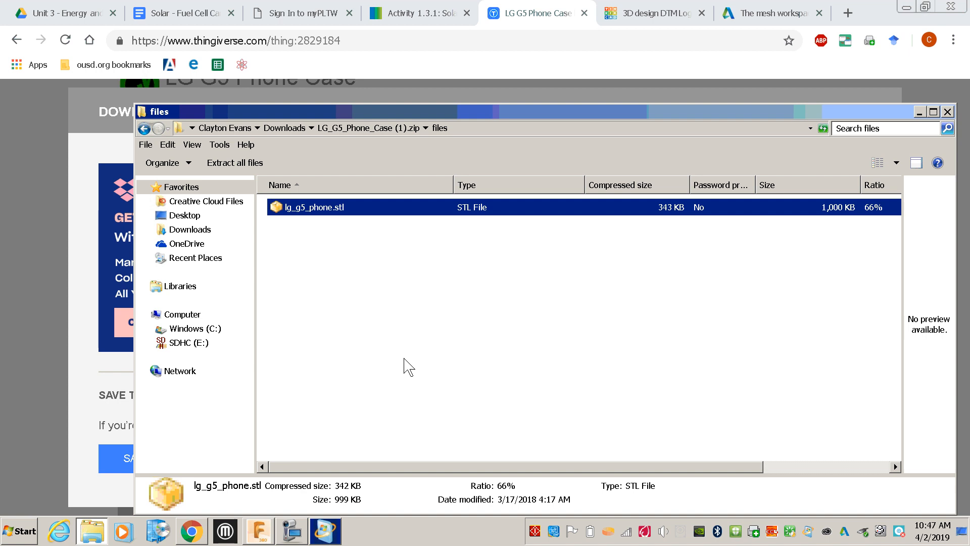
drag(309, 221, 195, 218)
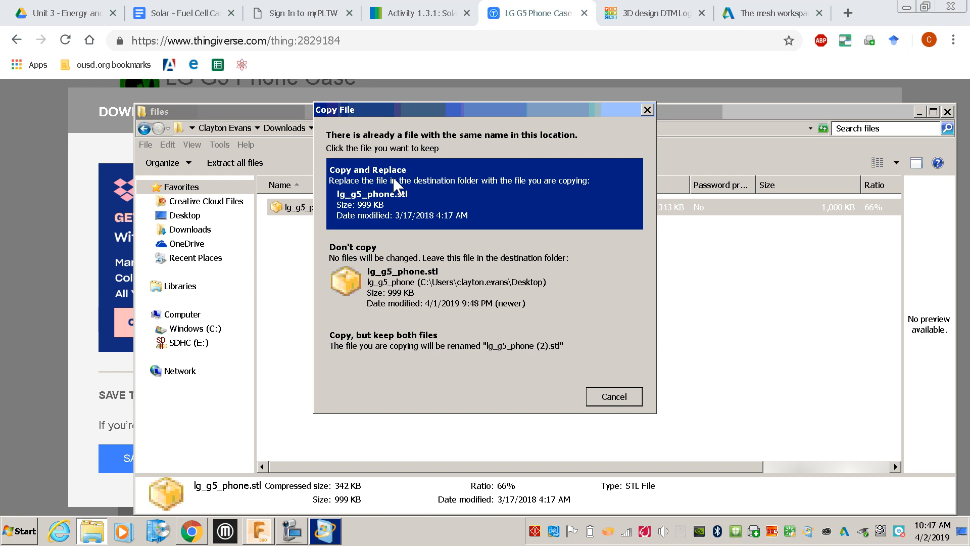
click(411, 281)
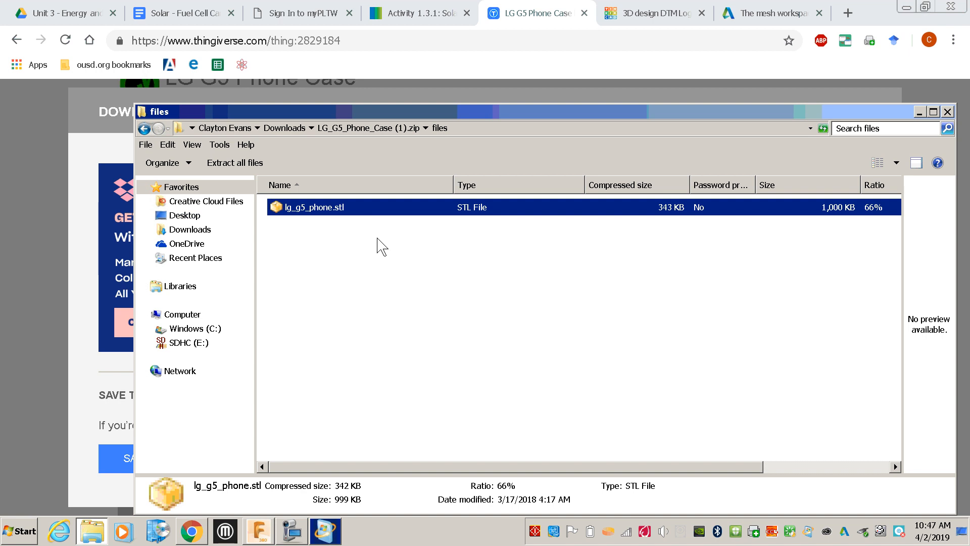
click(946, 111)
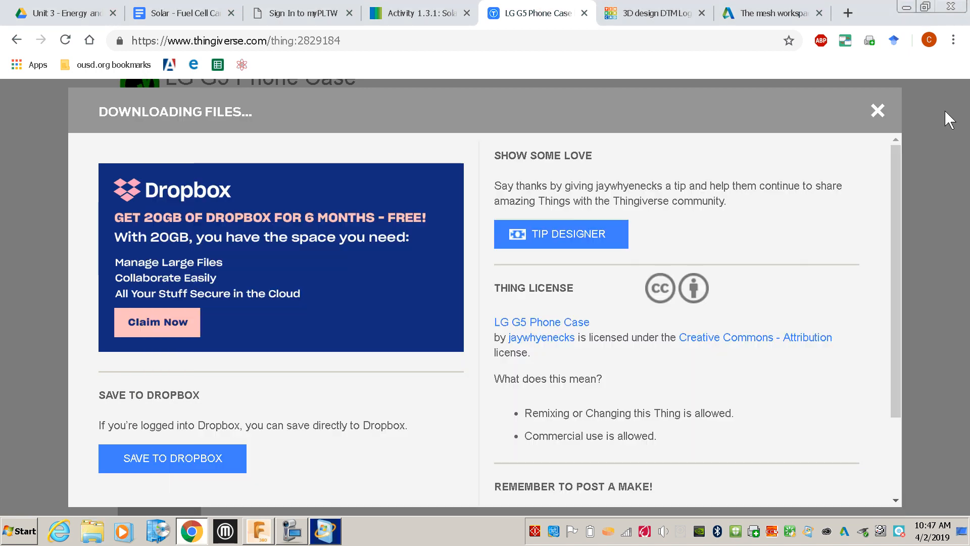
Step: Export everything in the Tinkercad DTM Logo design as an STL file and dismiss the download notice
click(671, 20)
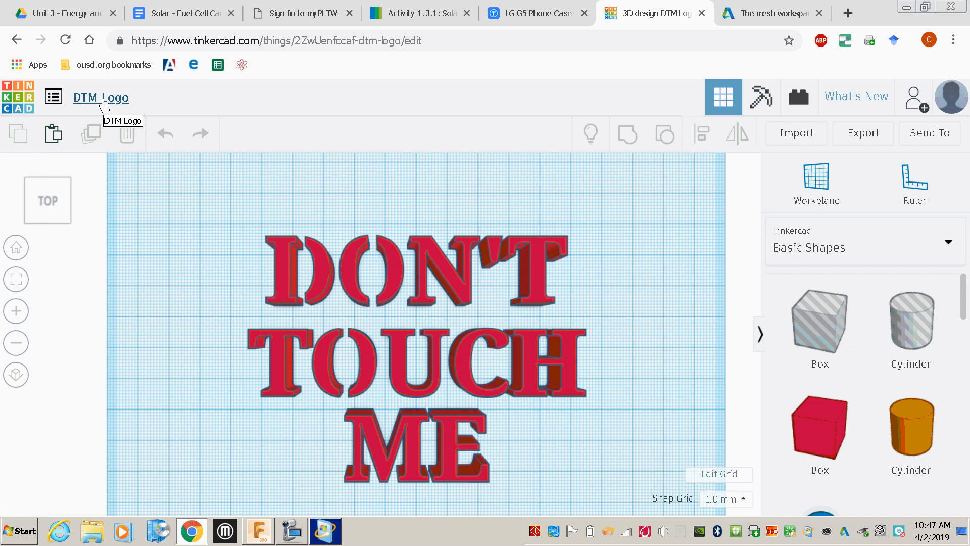
click(862, 134)
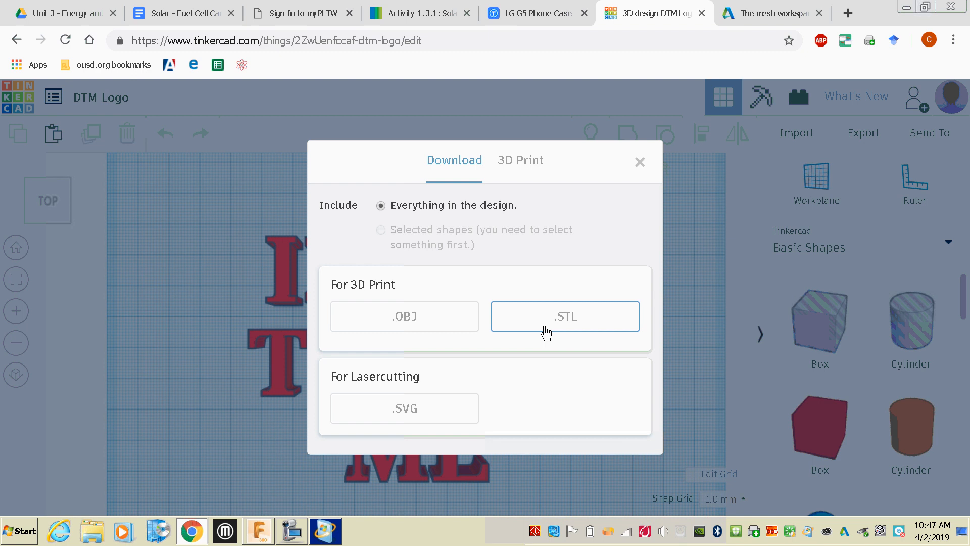
click(545, 331)
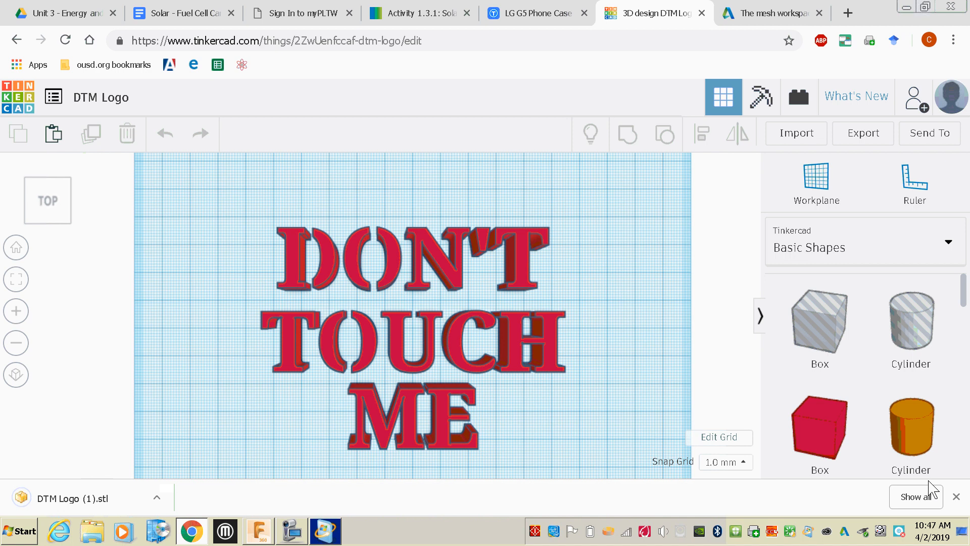
click(956, 497)
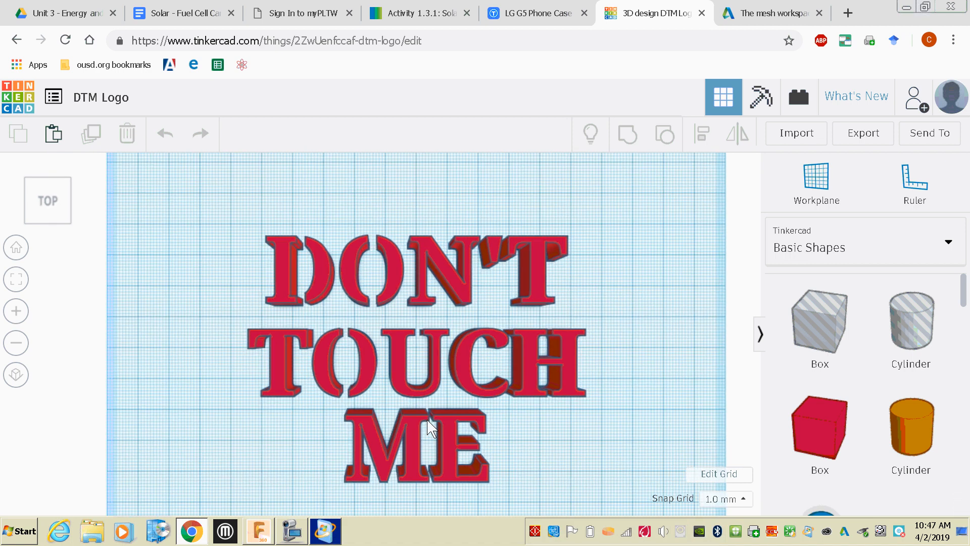
Step: Switch to Fusion 360 and save the empty design as "DTM LG G5 Phone Case with Logo" in Summer IED Core Training
click(258, 531)
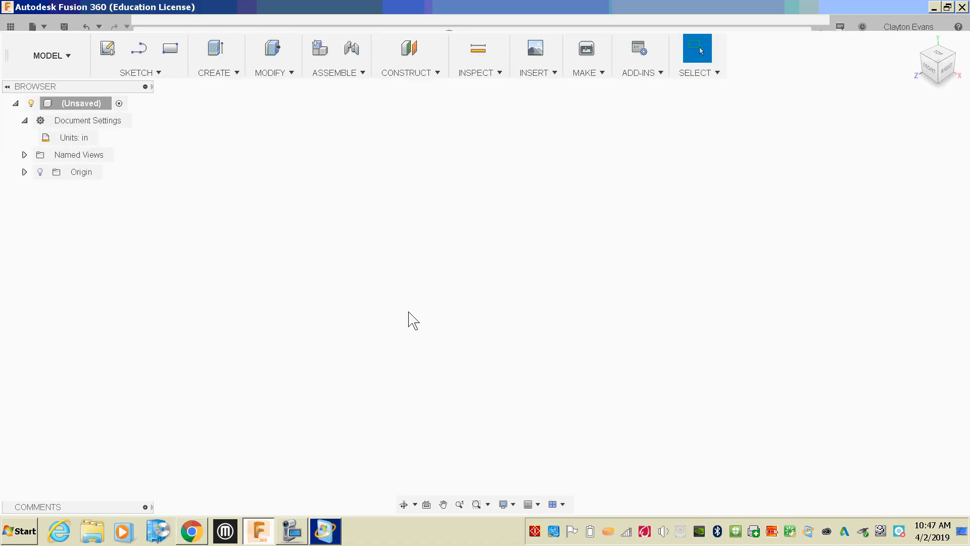
click(34, 26)
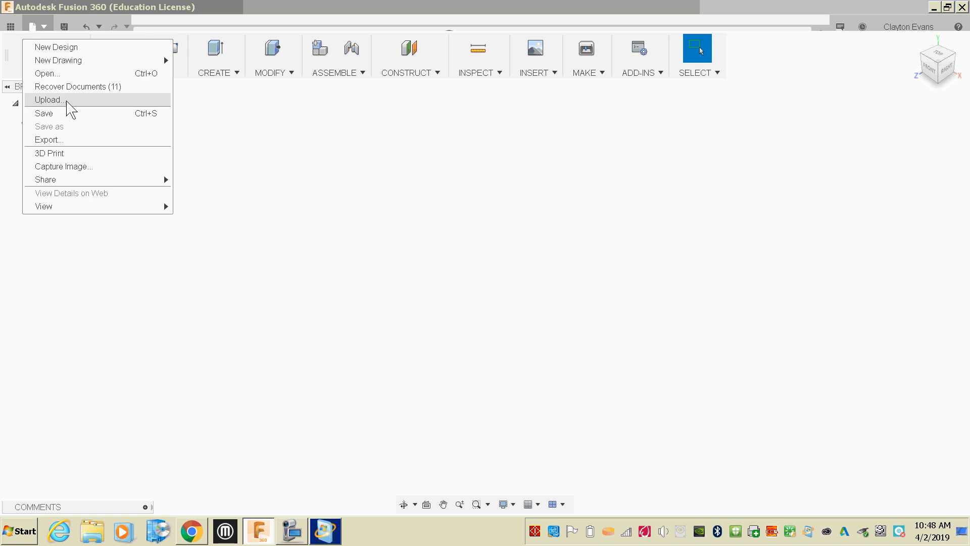
click(68, 114)
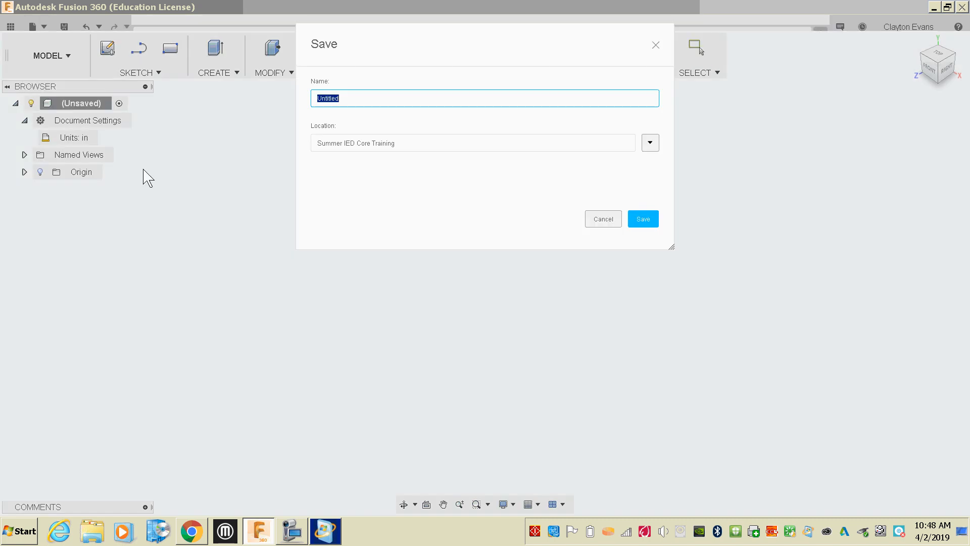
text(DTM LG G5 Phone Case with Logo)
key(Return)
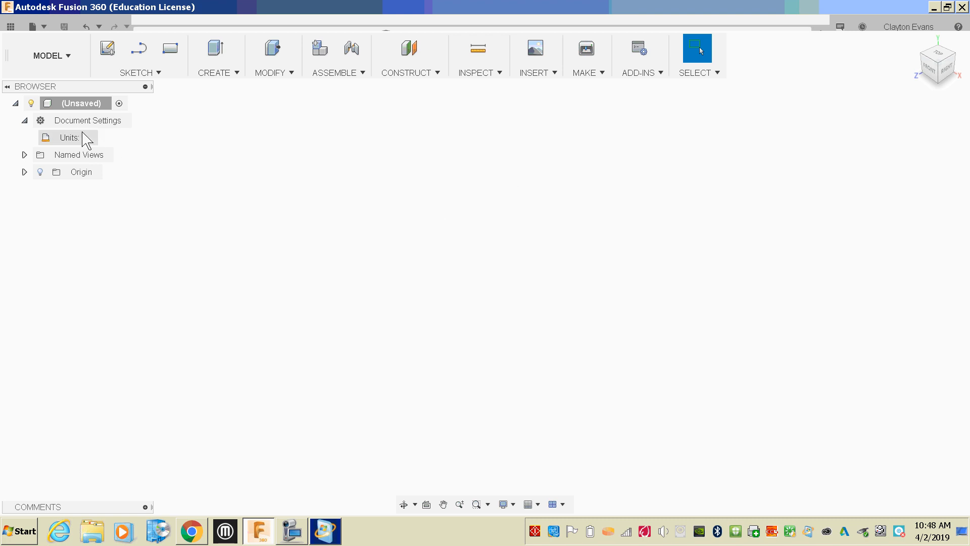
Step: Change the document's active units to millimeters
click(105, 137)
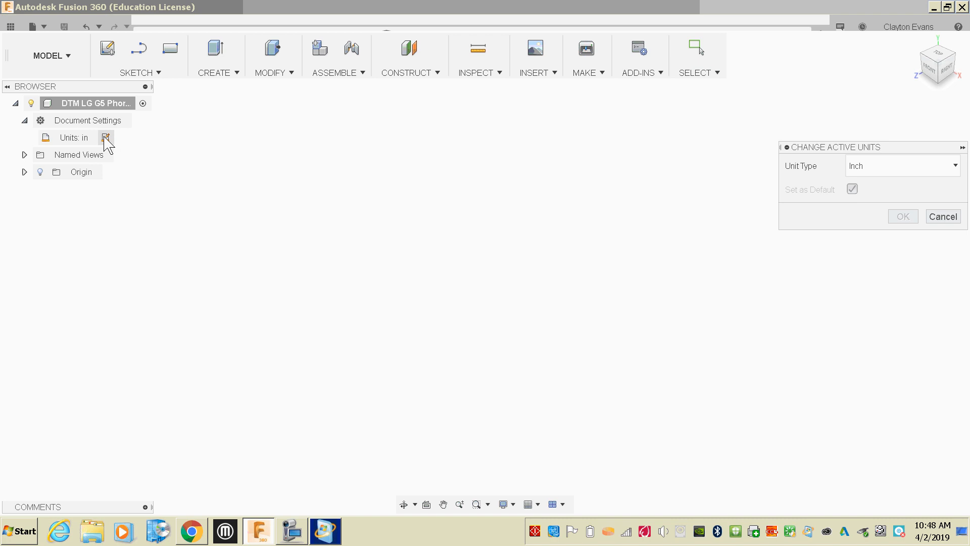
click(955, 165)
click(875, 197)
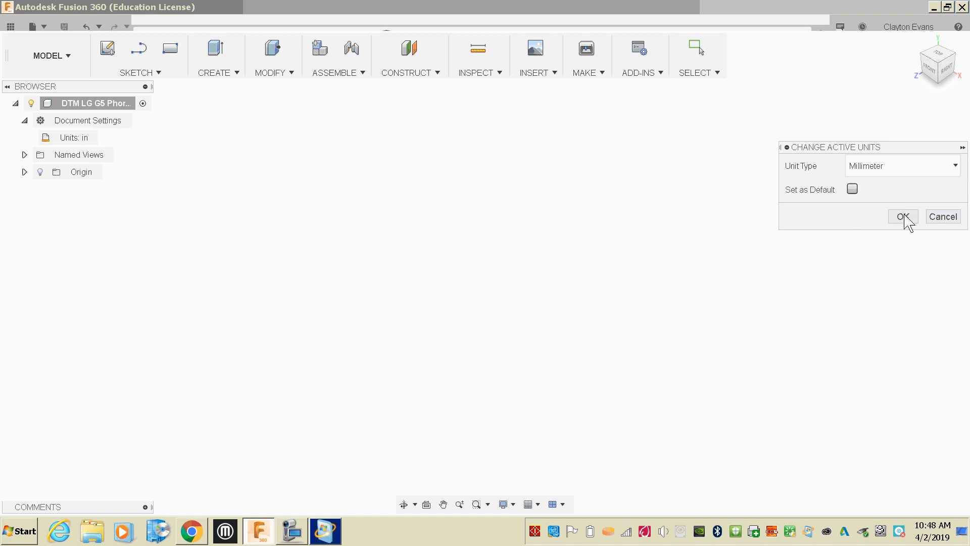
click(902, 216)
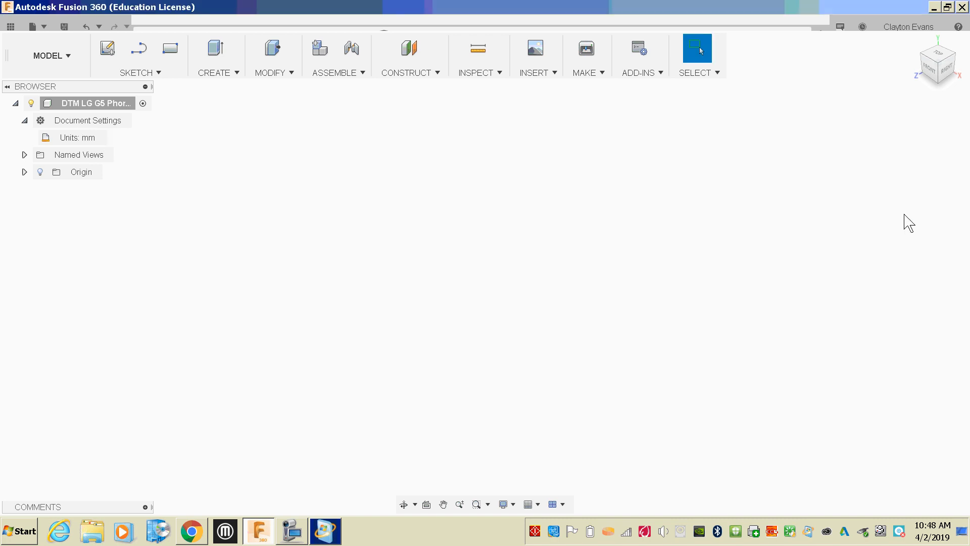
Step: Turn on design history capture for the document and switch it back off, removing the timeline
right_click(111, 132)
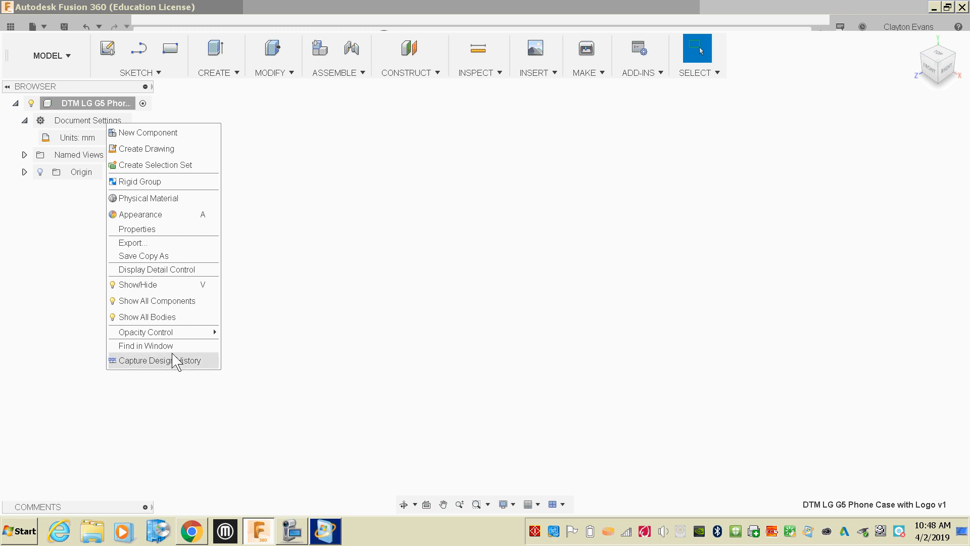
click(190, 360)
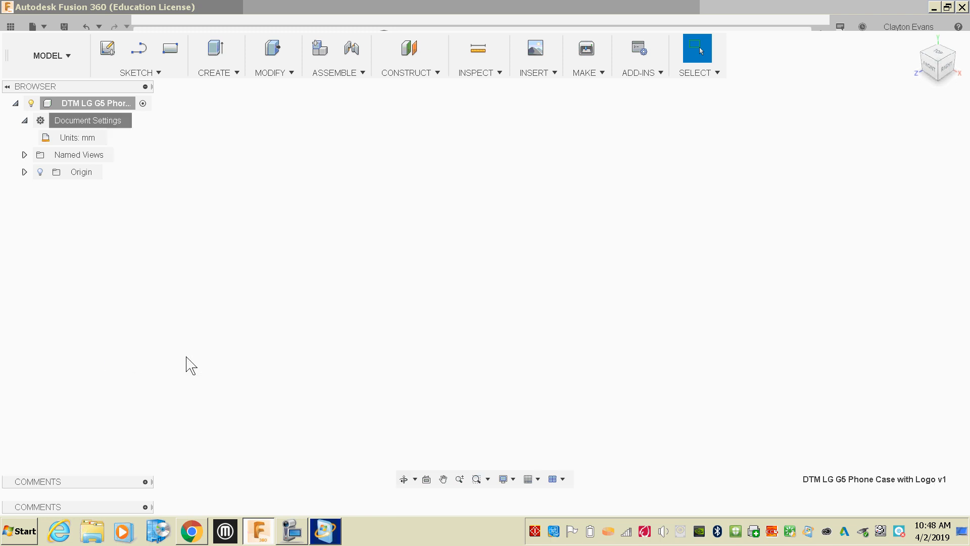
right_click(85, 123)
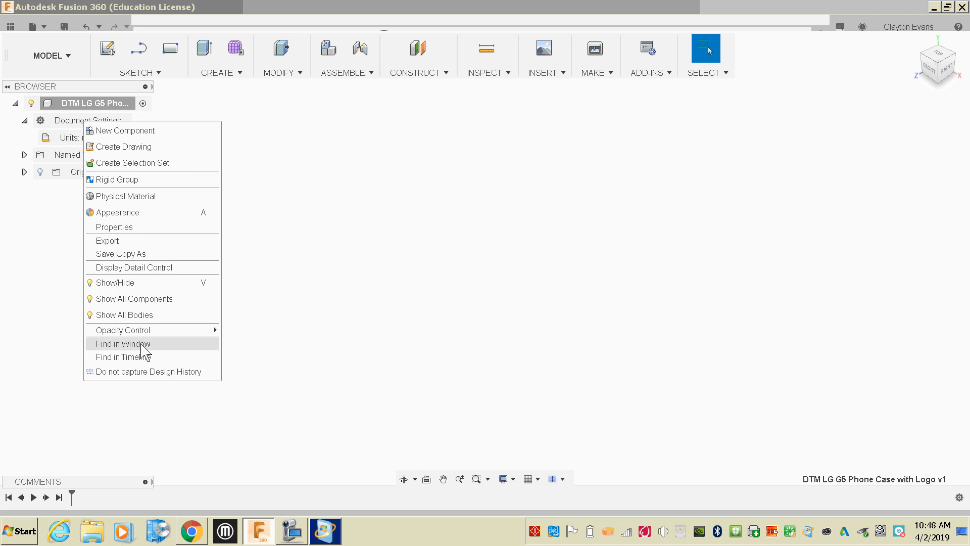
click(159, 372)
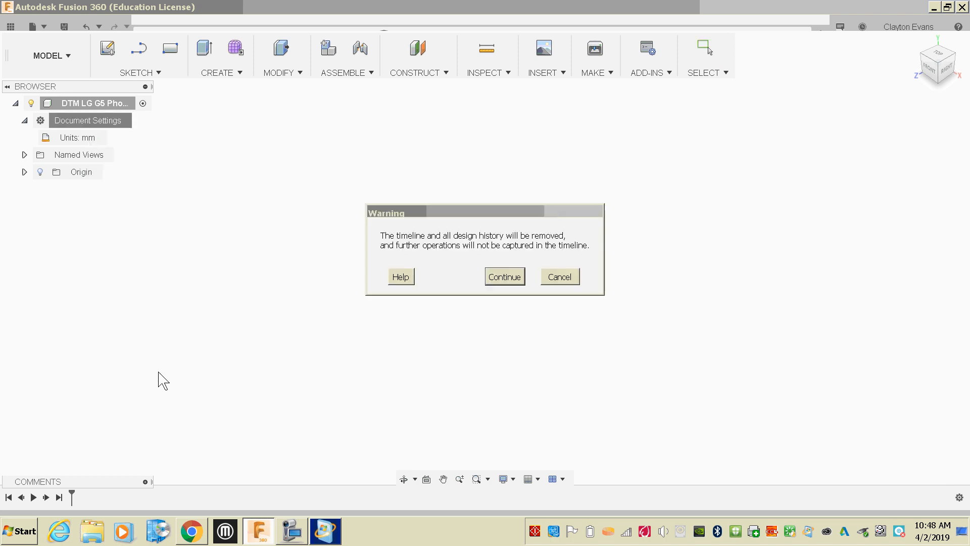
click(505, 277)
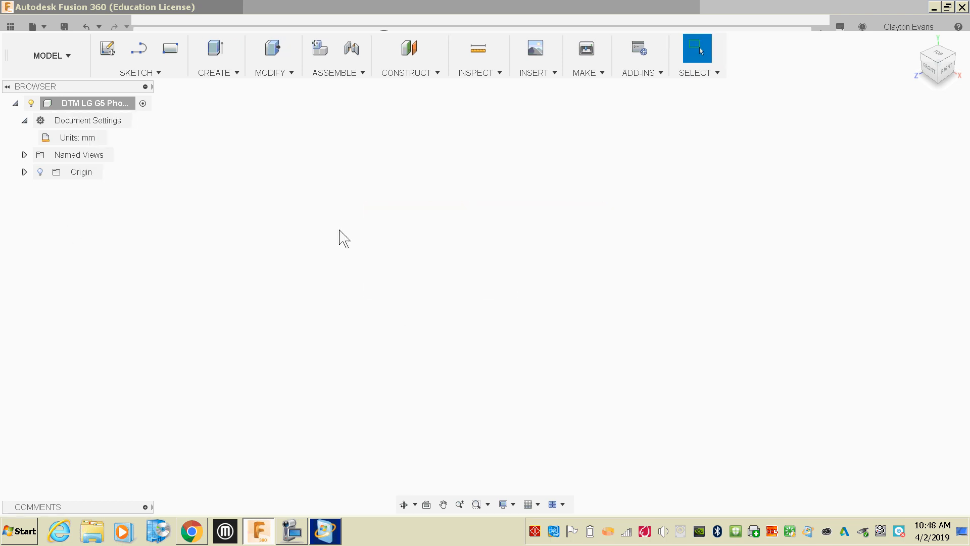
right_click(78, 121)
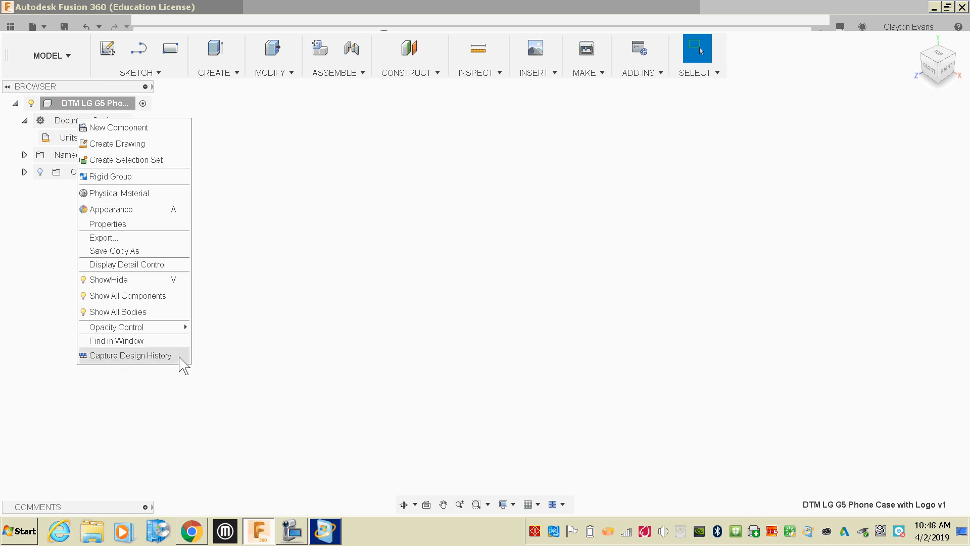
click(484, 144)
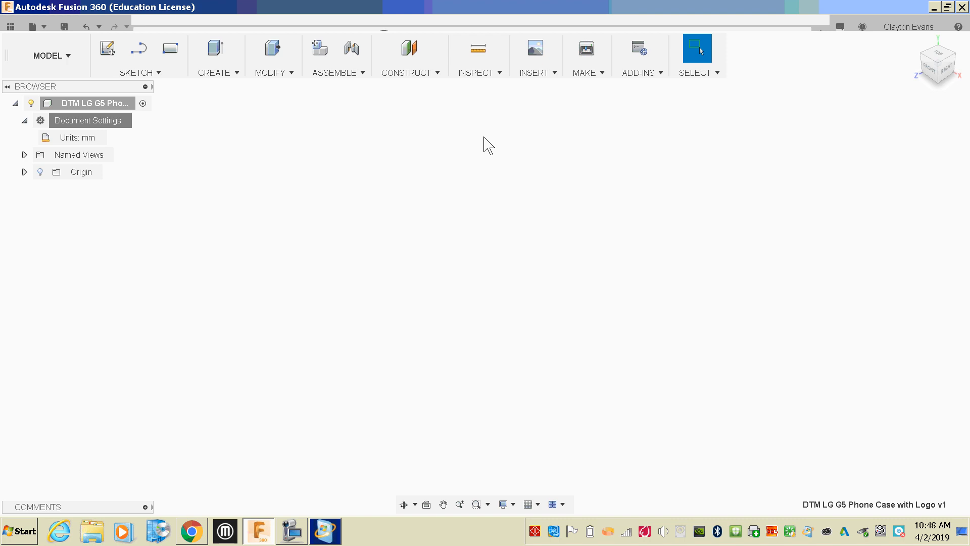
Step: Insert lg_g5_phone.stl from the Desktop as a mesh in the design
click(533, 74)
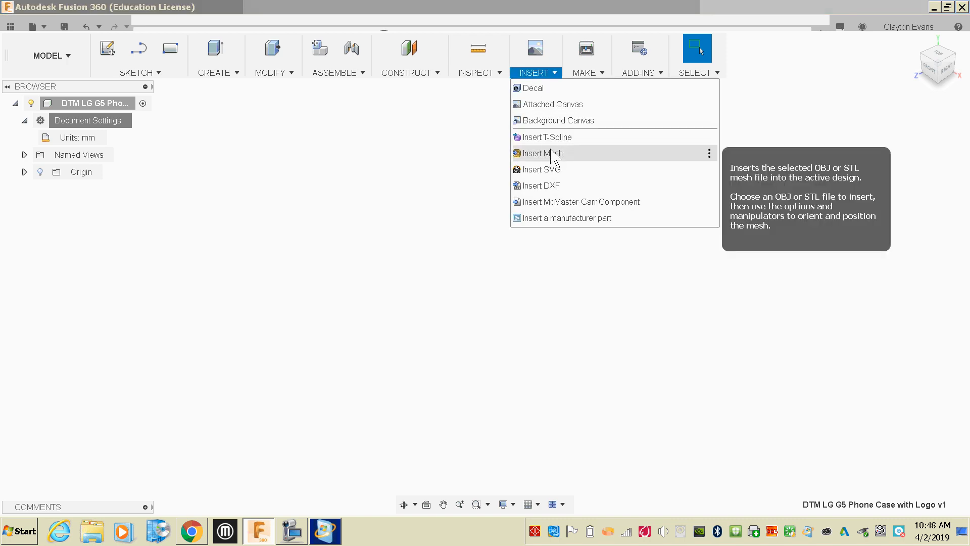
click(533, 153)
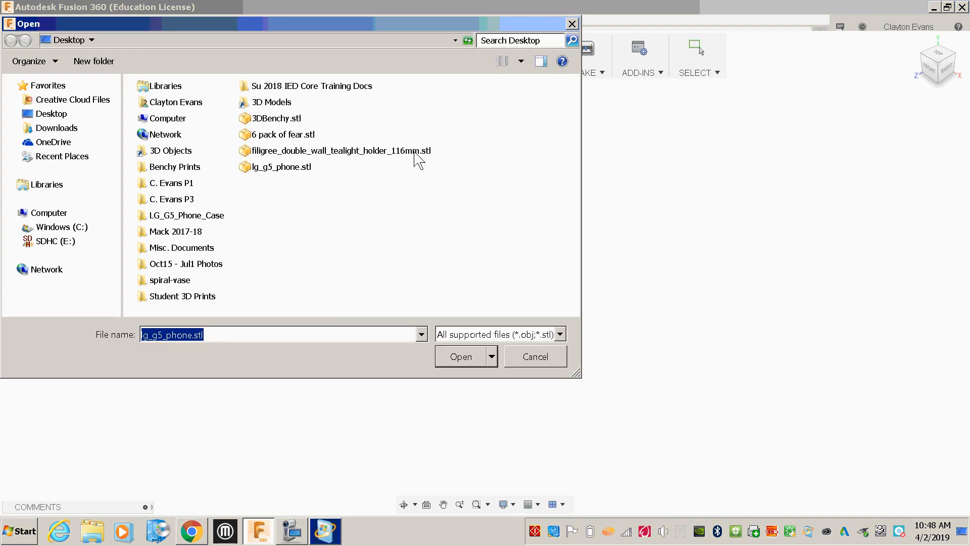
click(282, 171)
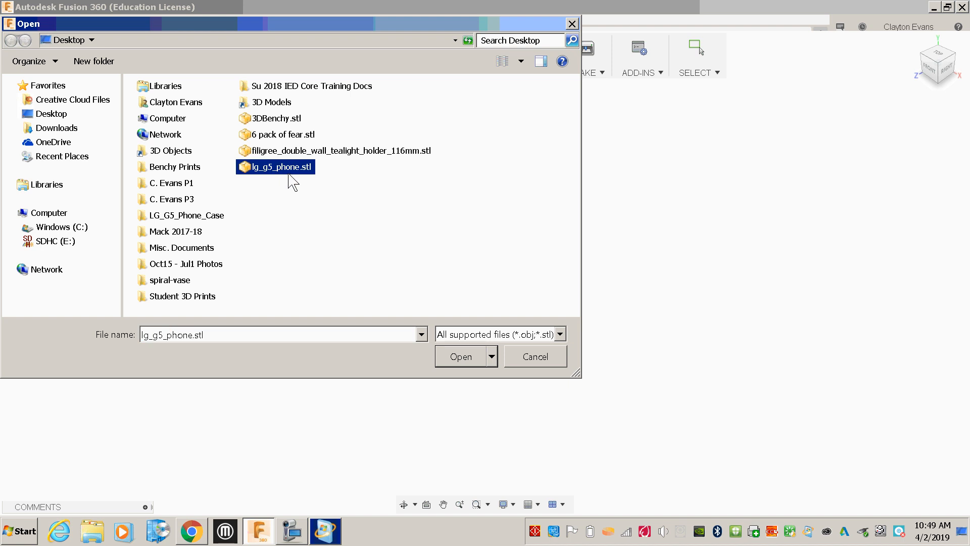
click(461, 356)
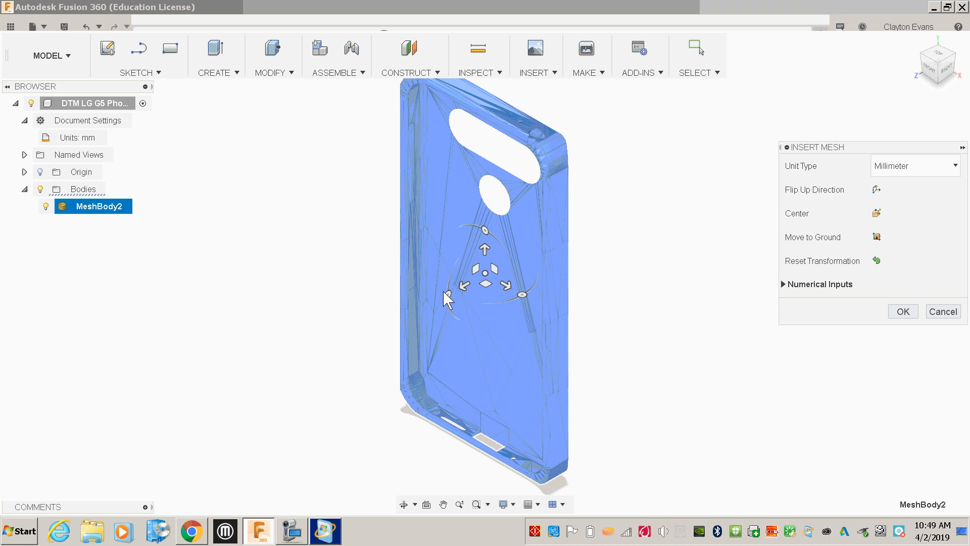
Step: Rotate the phone case mesh by -90 degrees so it lies flat, finish the insertion and select the mesh body
drag(448, 297, 643, 205)
text(-90)
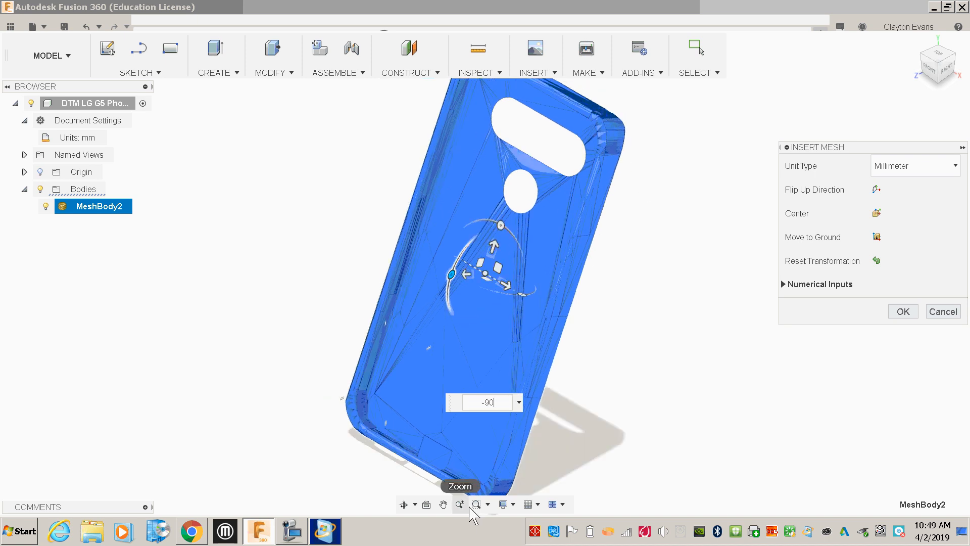
key(Return)
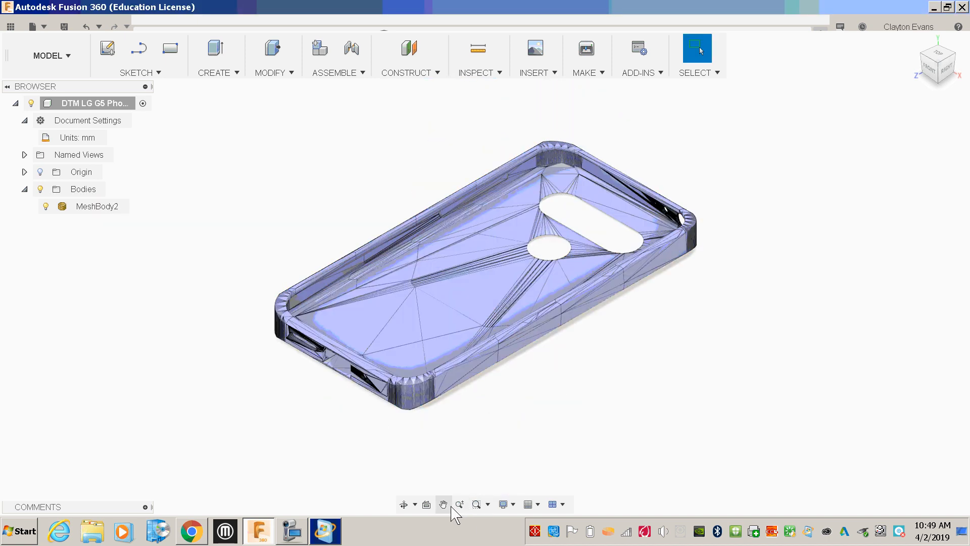
click(638, 274)
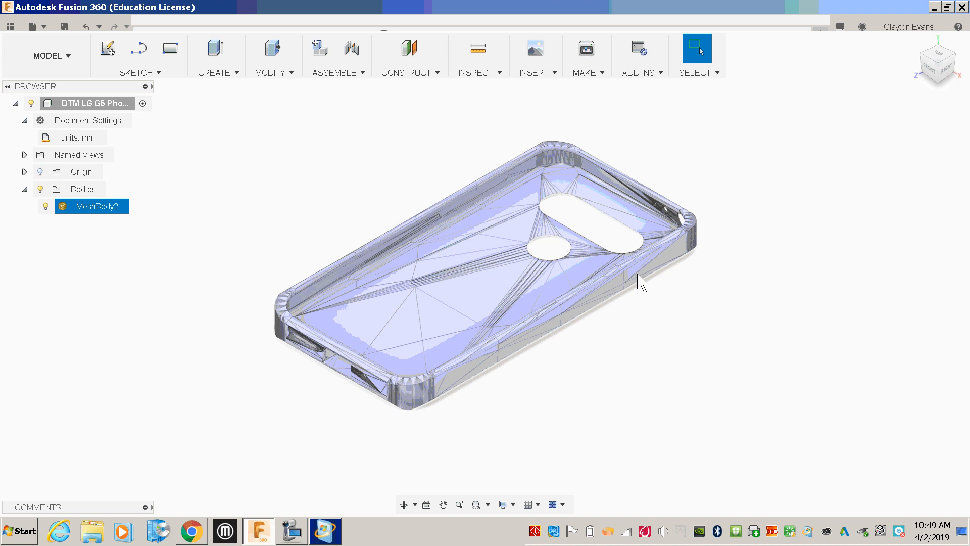
click(236, 130)
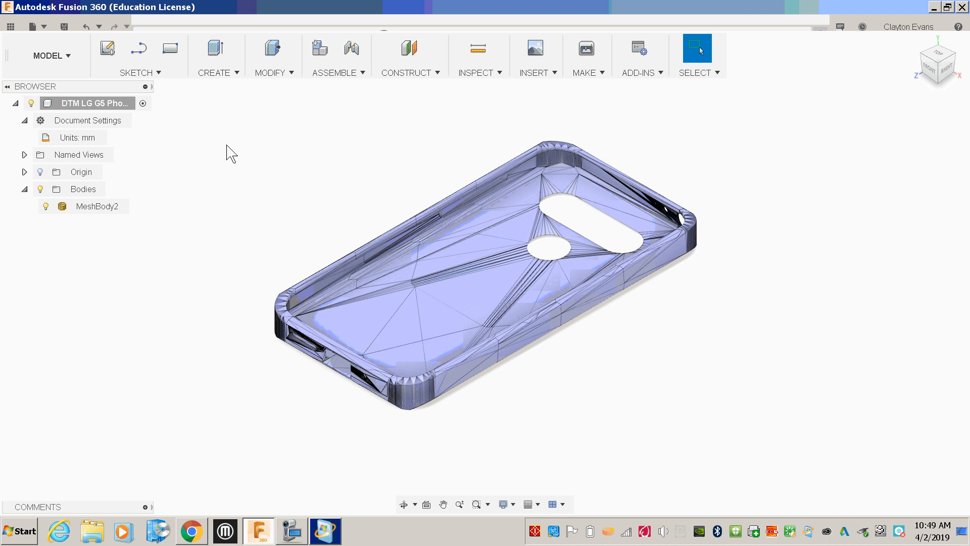
right_click(100, 208)
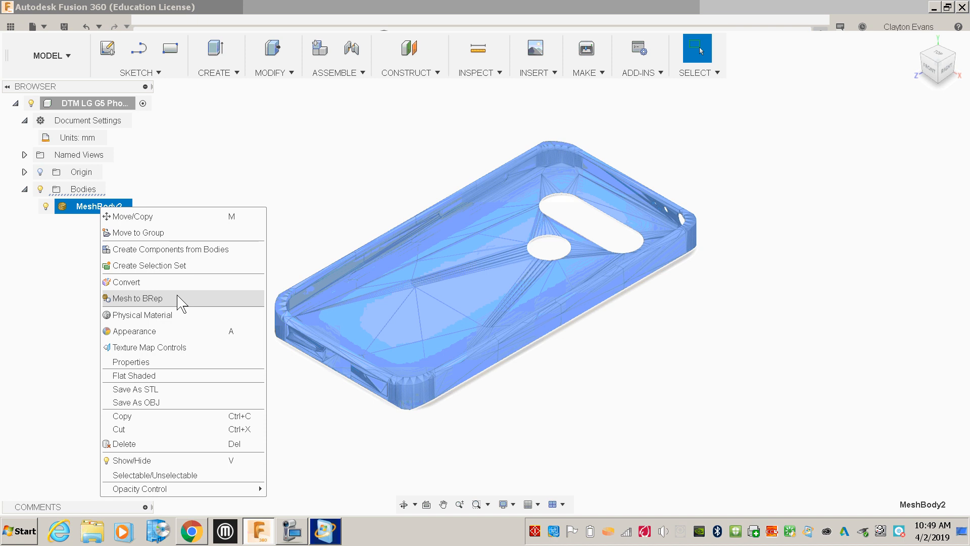
click(348, 202)
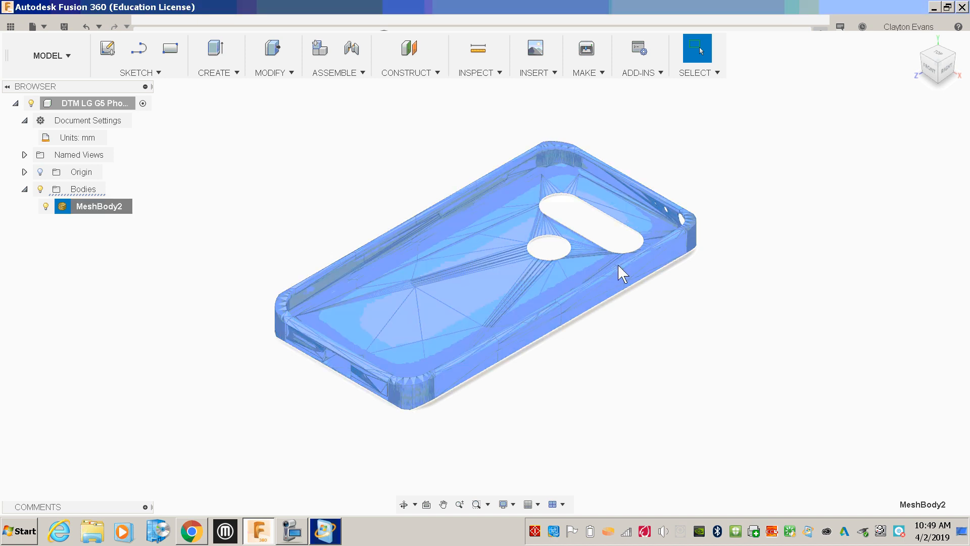
click(809, 347)
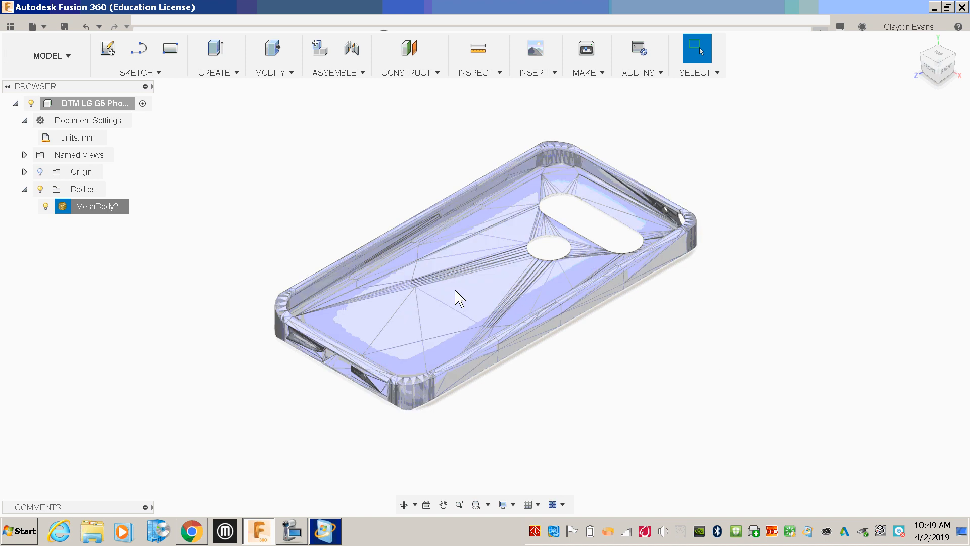
click(503, 309)
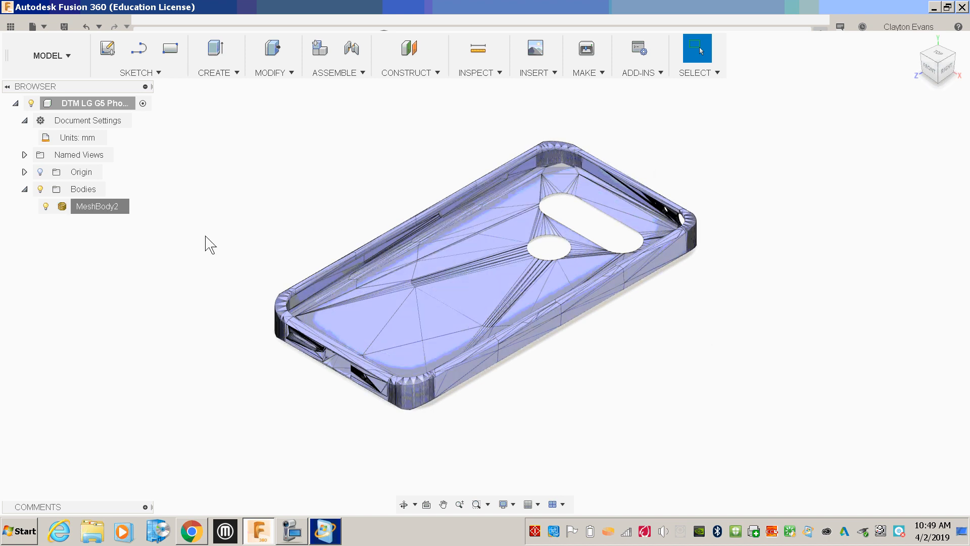
Step: Try to convert the phone case mesh to a BRep as a new body
right_click(97, 207)
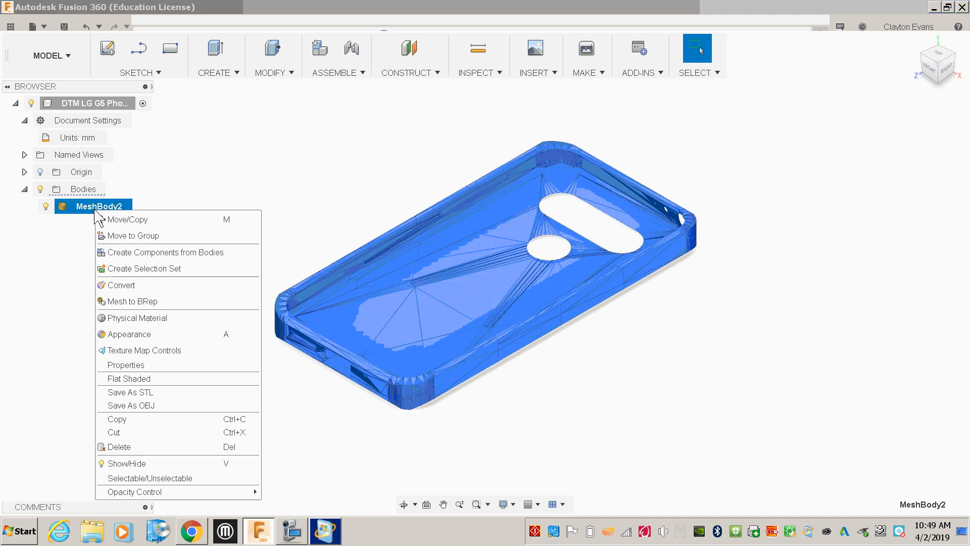
click(132, 301)
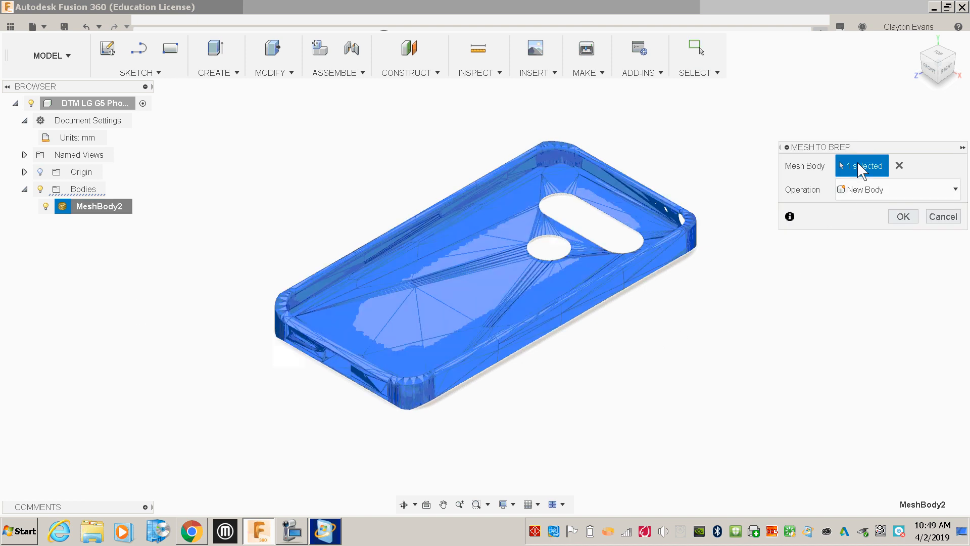
click(903, 216)
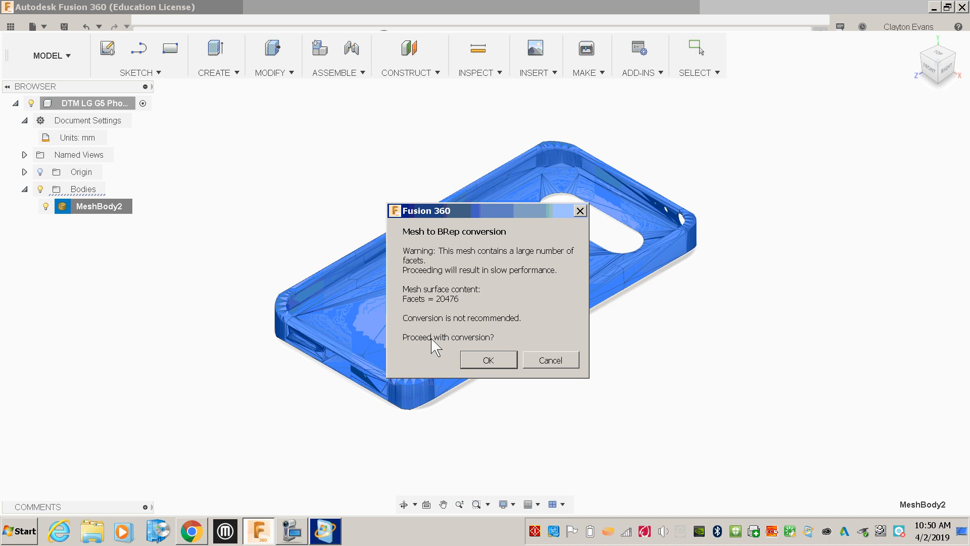
click(554, 365)
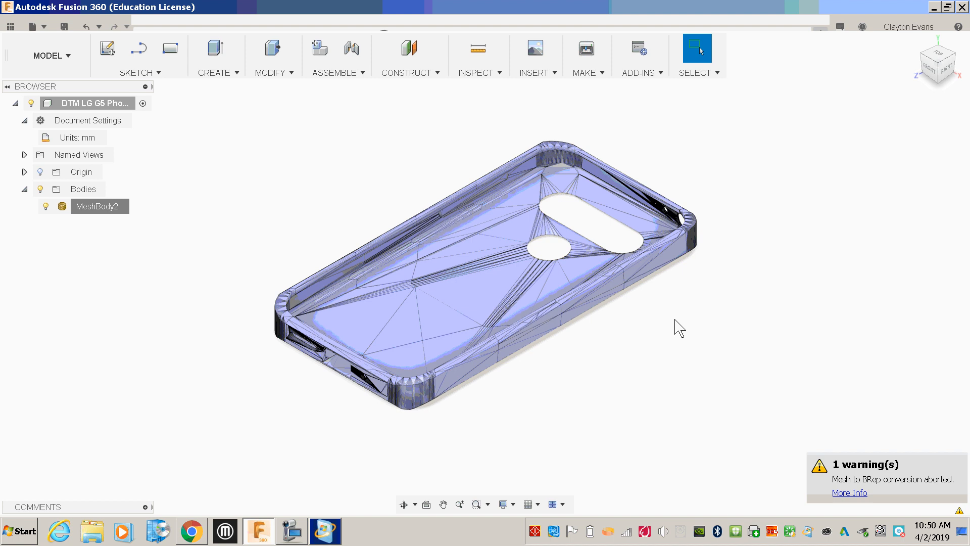
Step: Reduce the phone case mesh in the Mesh workspace with the Adaptive type, a density of 0.40 and Preserve Boundaries enabled
click(101, 209)
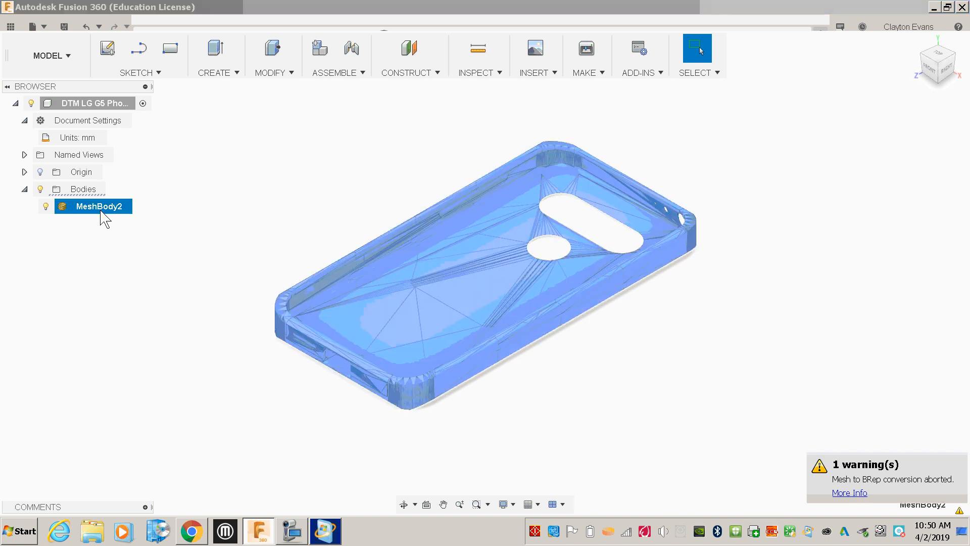
click(63, 56)
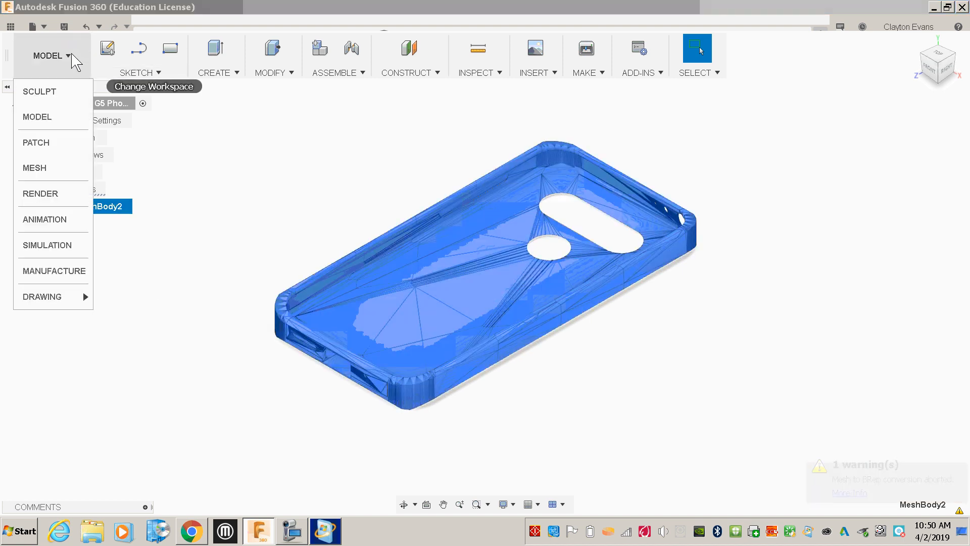
click(59, 168)
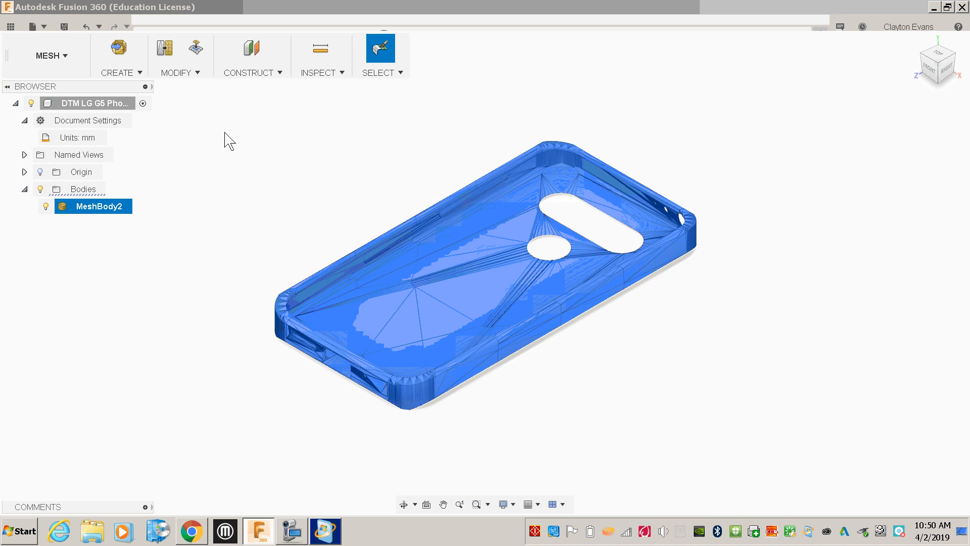
click(207, 74)
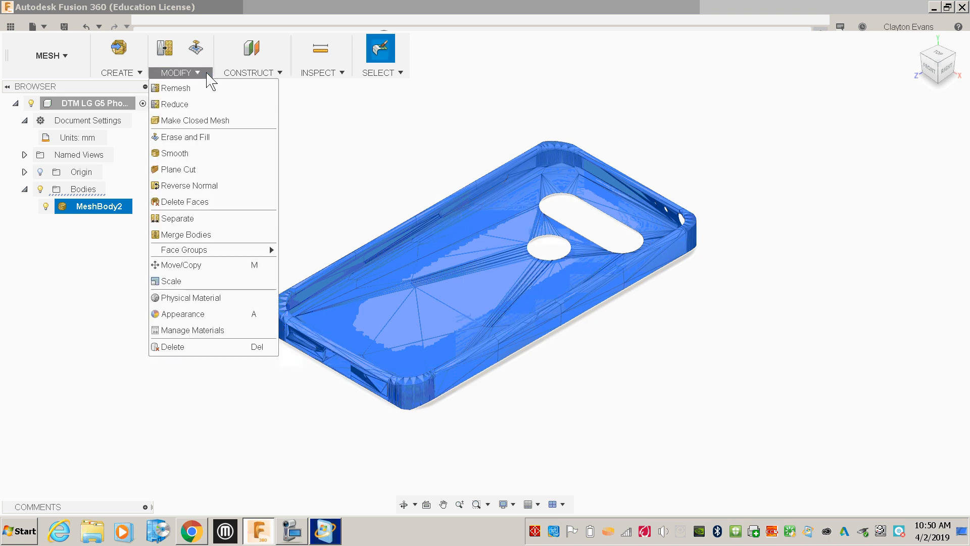
click(175, 104)
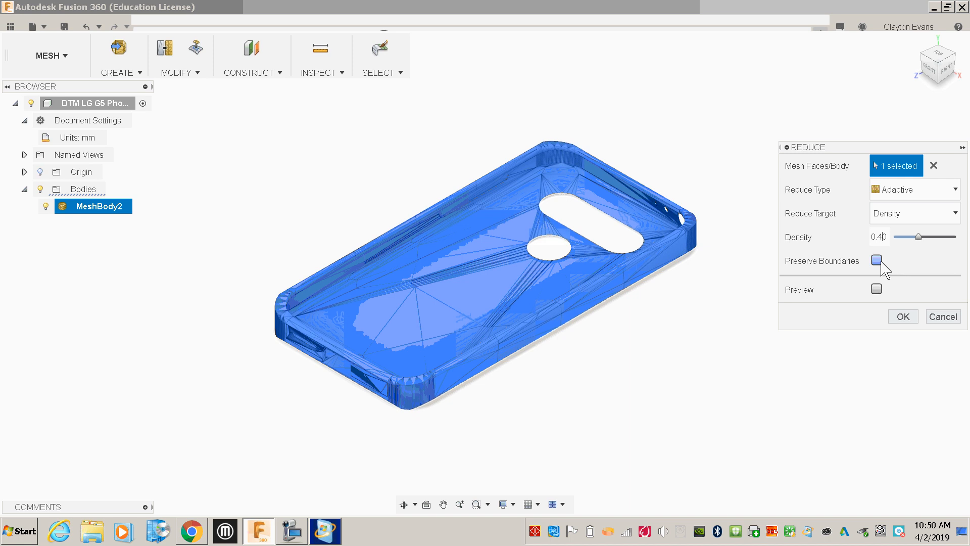
click(877, 260)
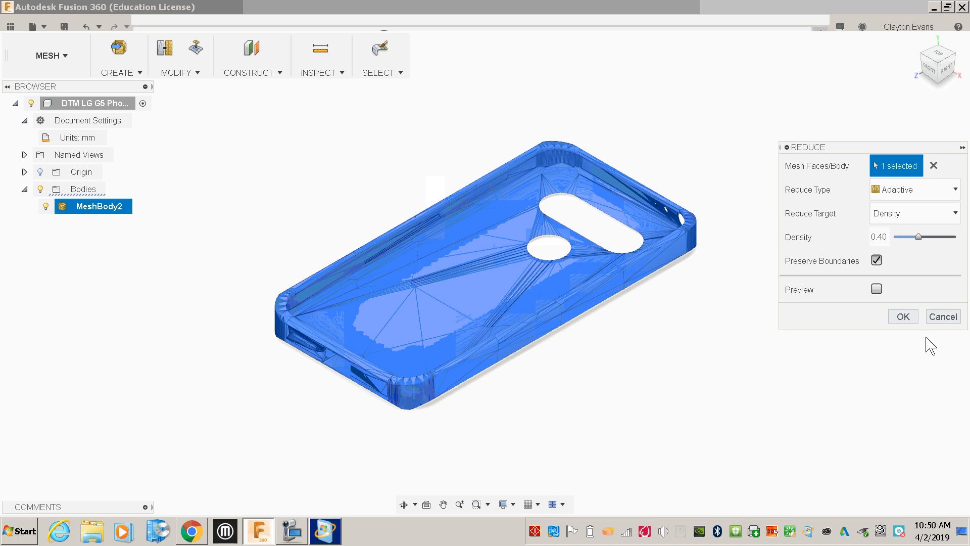
click(904, 317)
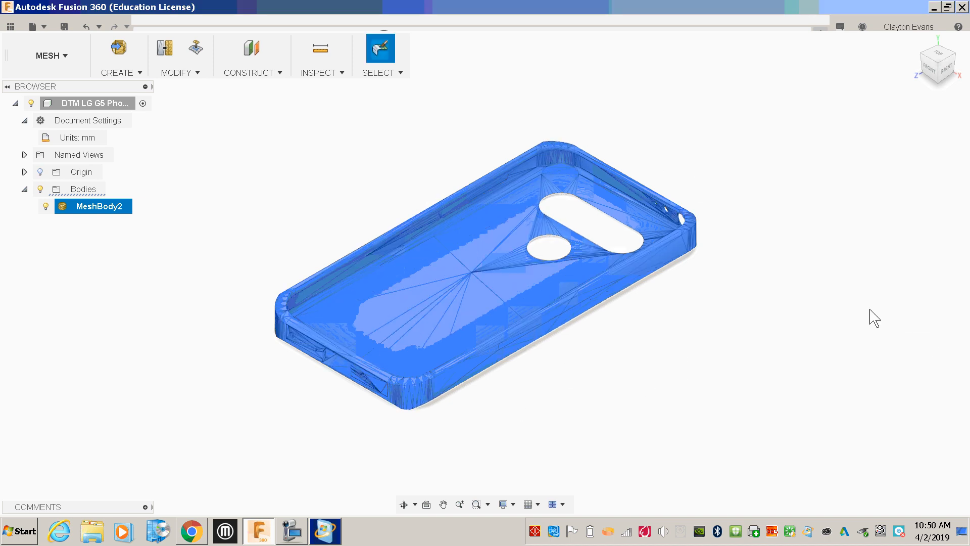
click(744, 327)
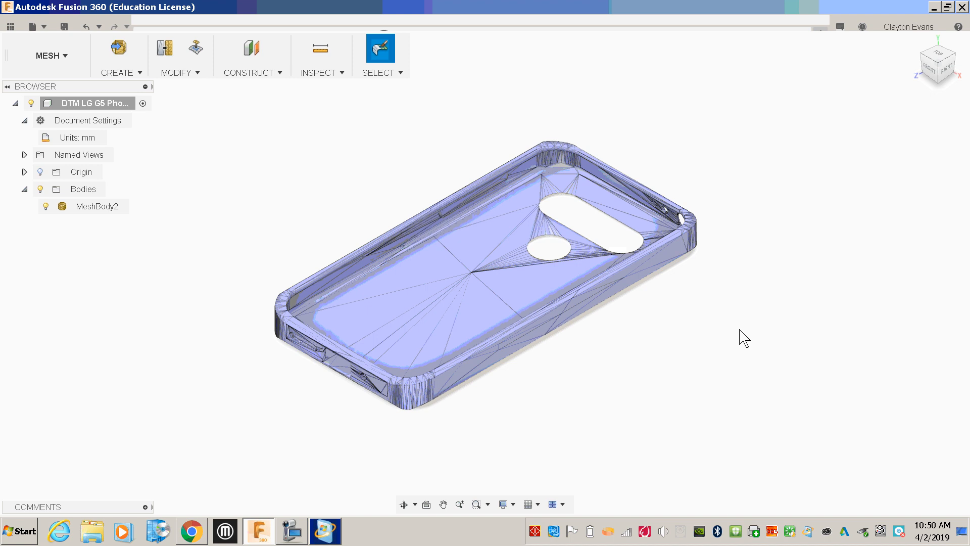
Step: Return to the Model workspace and convert the reduced phone case mesh to a BRep as a new body
click(50, 56)
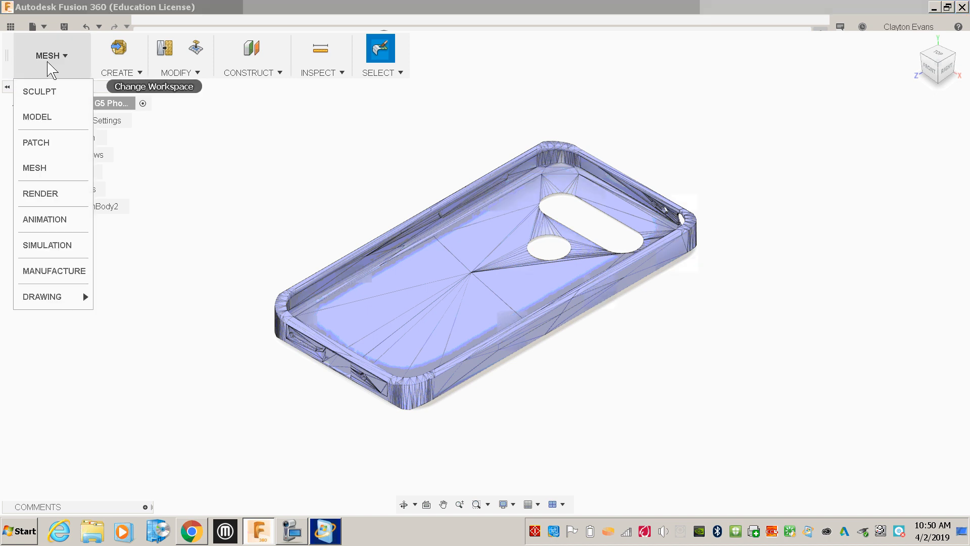
click(55, 117)
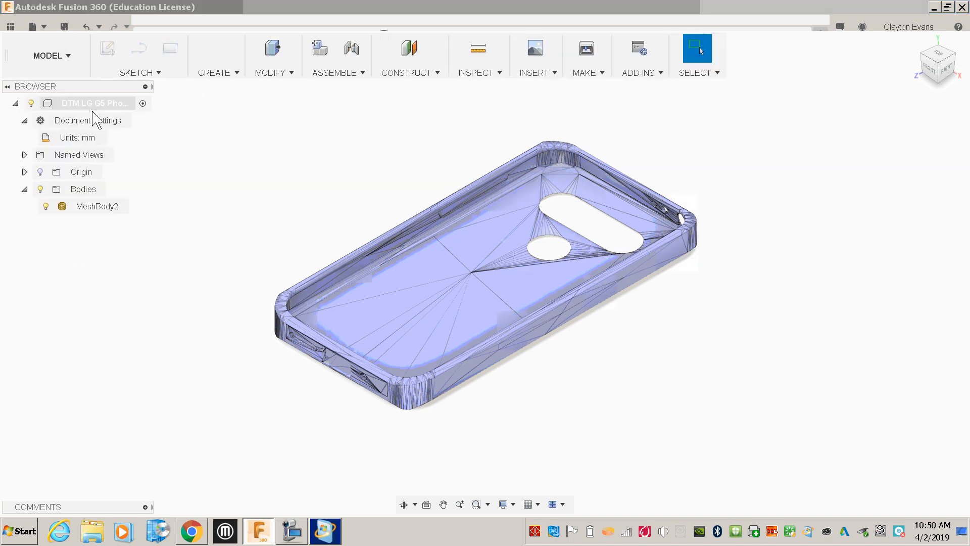
click(106, 202)
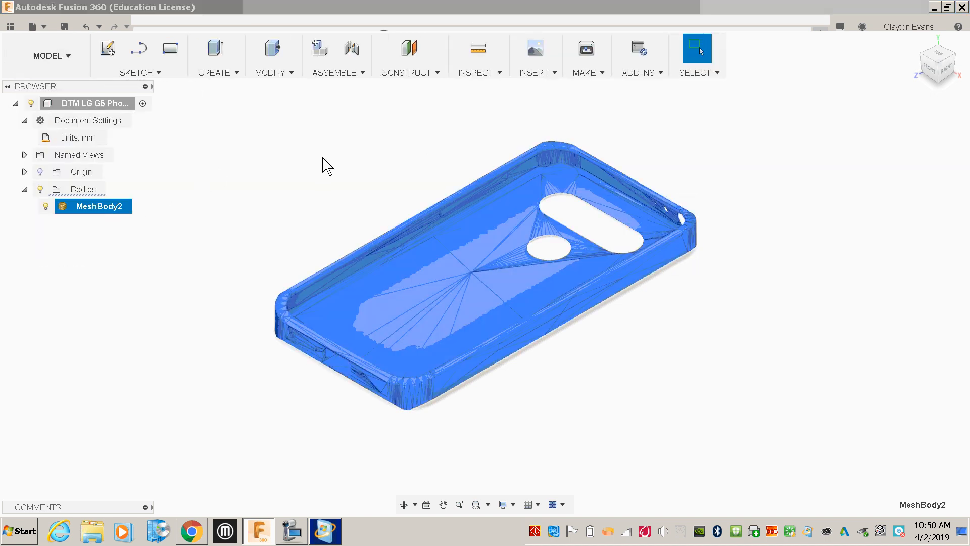
right_click(110, 211)
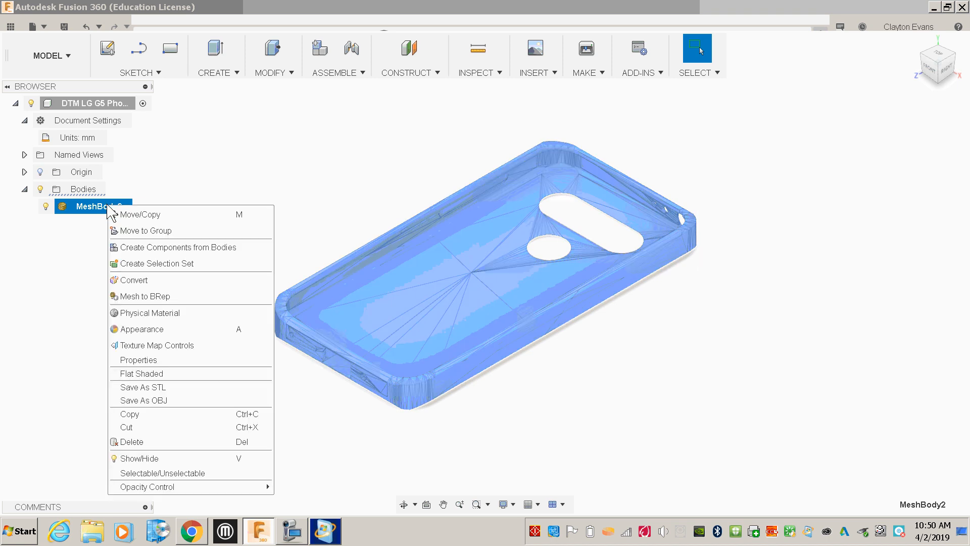
click(155, 297)
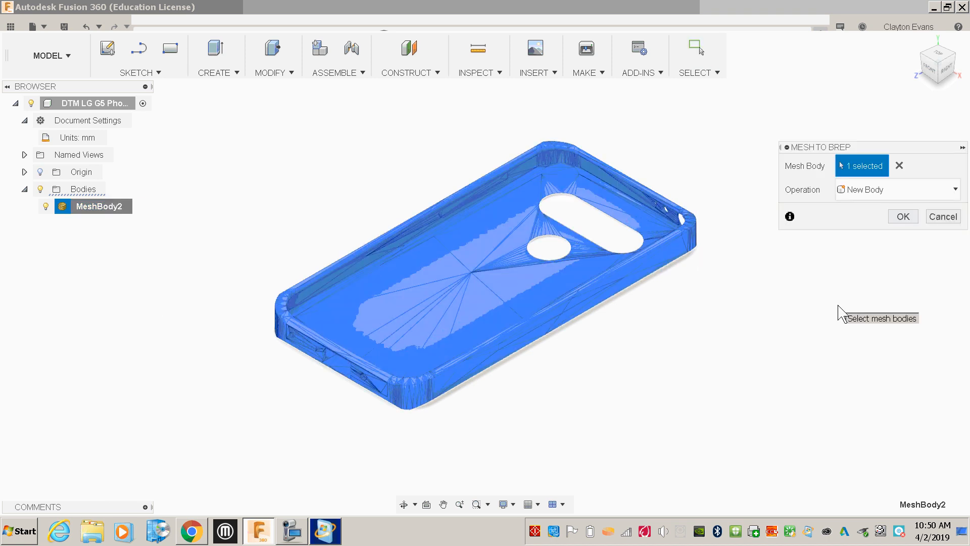
click(903, 216)
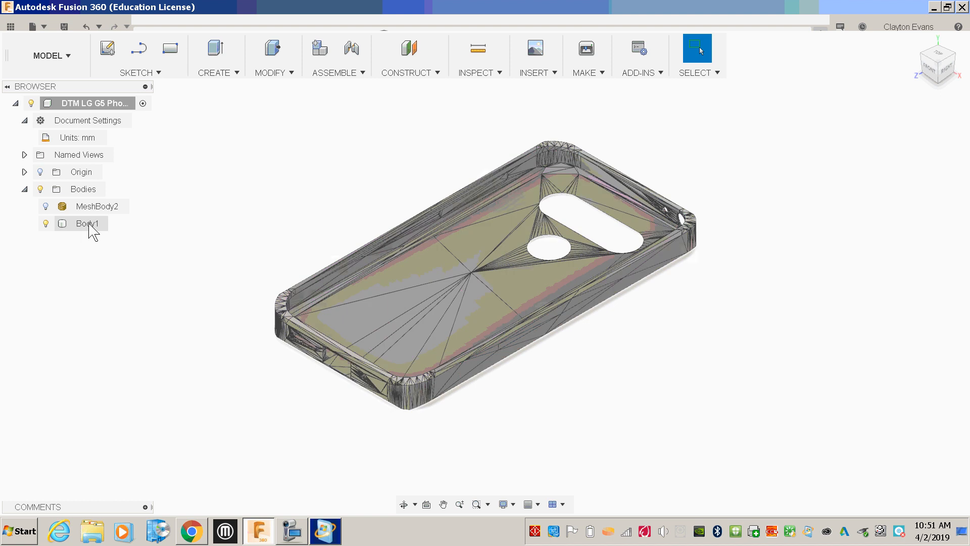
Step: Rename the converted solid body as Phone Case
click(89, 224)
double_click(89, 226)
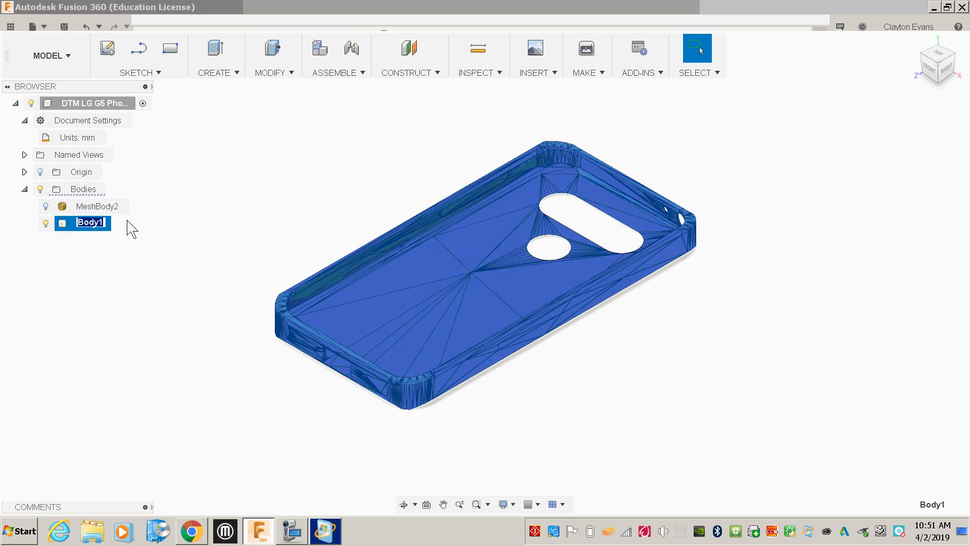
text(Phone Case)
key(Return)
click(247, 194)
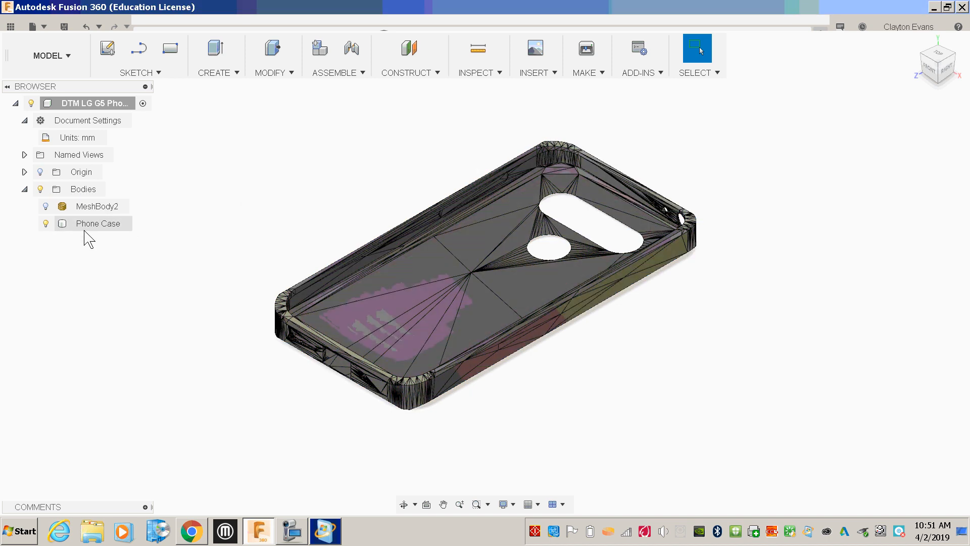
Step: Sketch a small test rectangle on the horizontal origin plane, within the case's back below the round opening, and finish the sketch
click(108, 48)
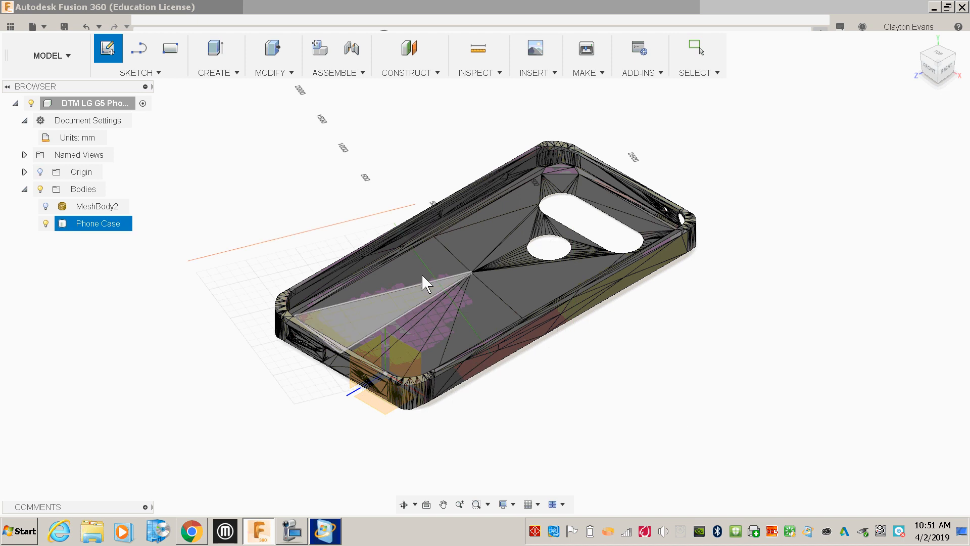
click(244, 318)
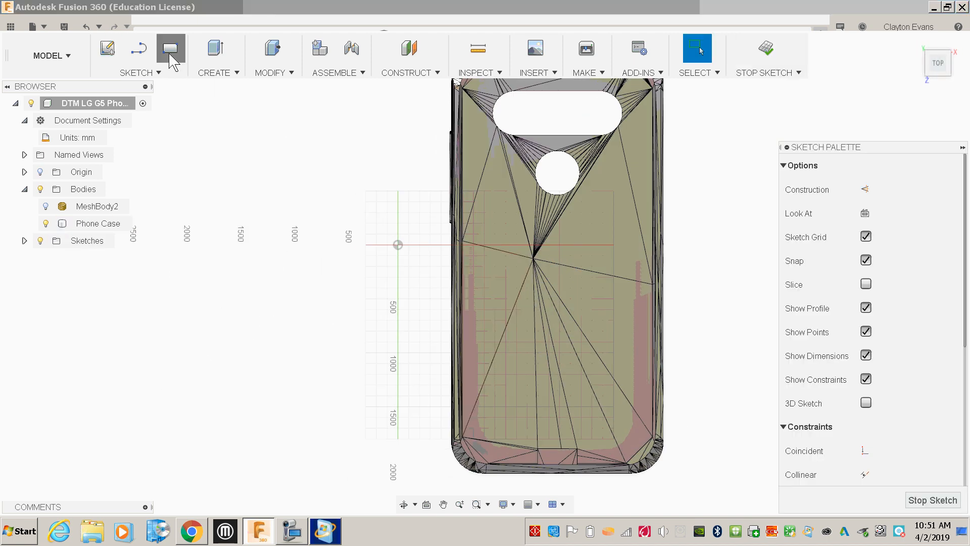
click(171, 56)
click(478, 273)
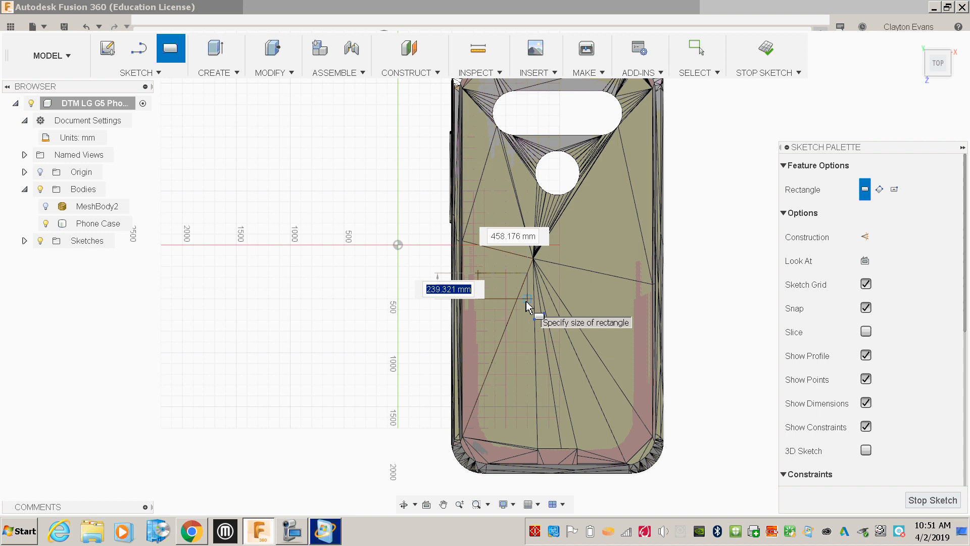
click(497, 304)
click(766, 48)
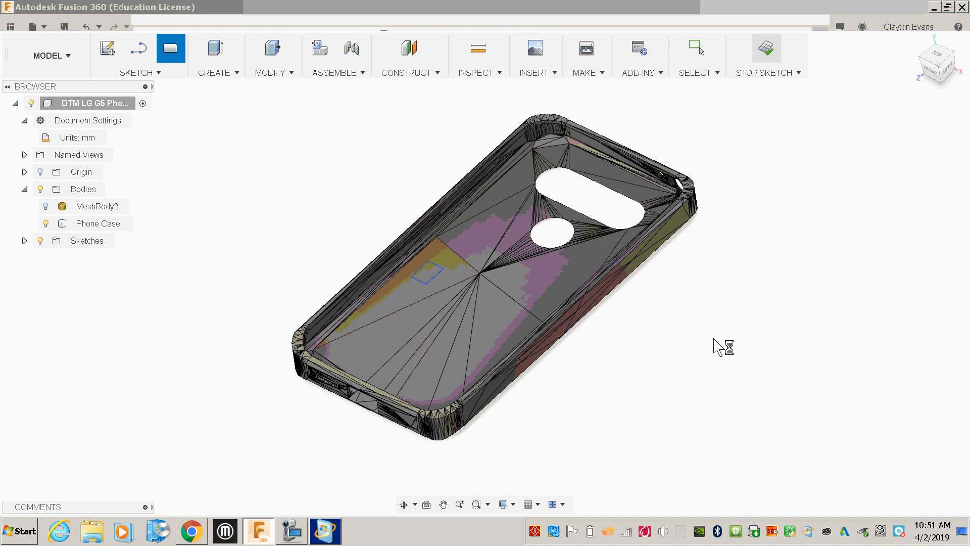
Step: Extrude the rectangle by -1500 mm as a cut through the back of the phone case
key(e)
click(416, 262)
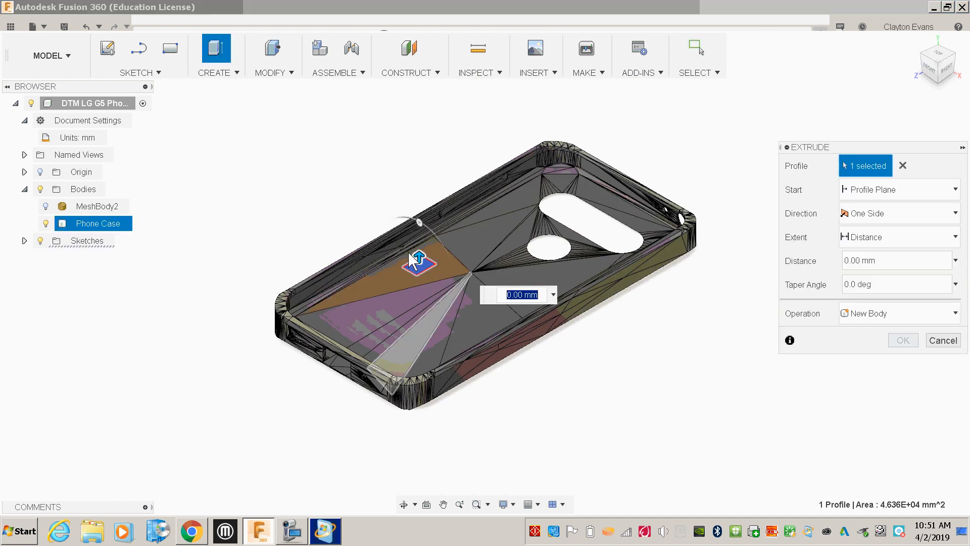
drag(418, 258, 422, 385)
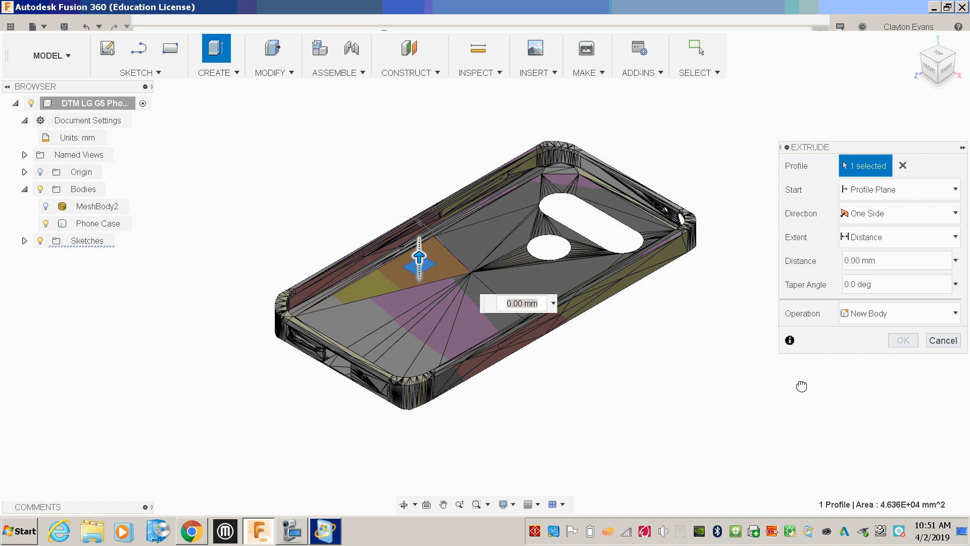
drag(801, 386, 802, 387)
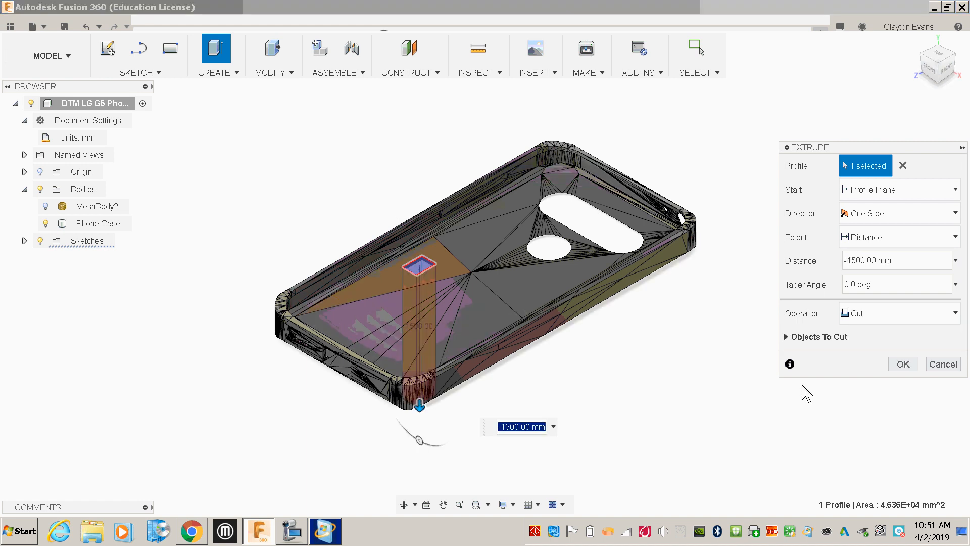
key(Return)
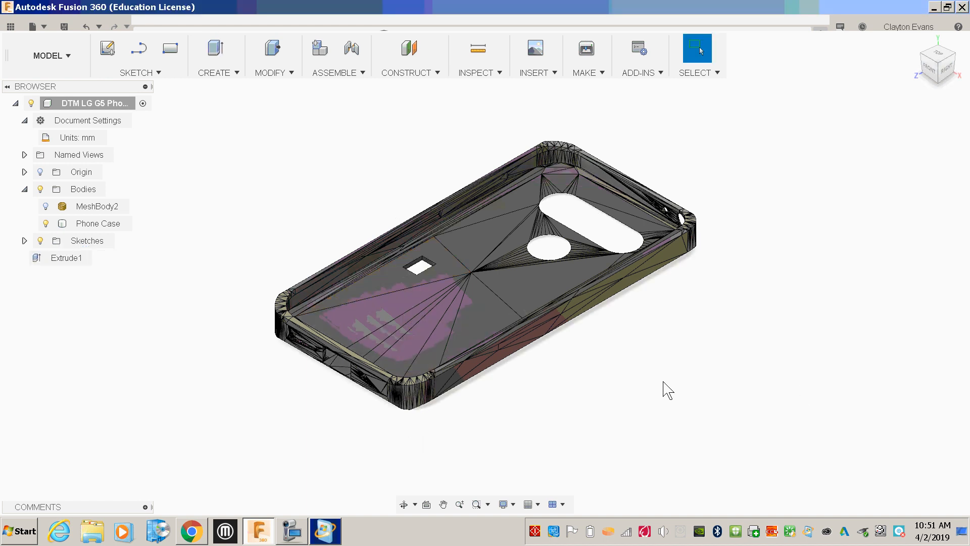
Step: Undo the extruded cut and the test rectangle in the phone case
key(ctrl+z)
key(ctrl+z)
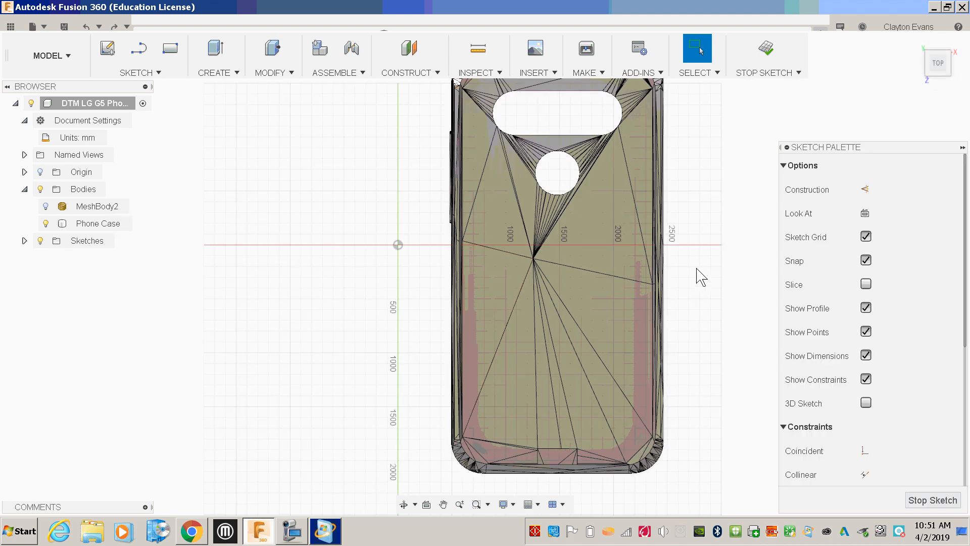
scroll(724, 260, down, 3)
scroll(698, 160, up, 1)
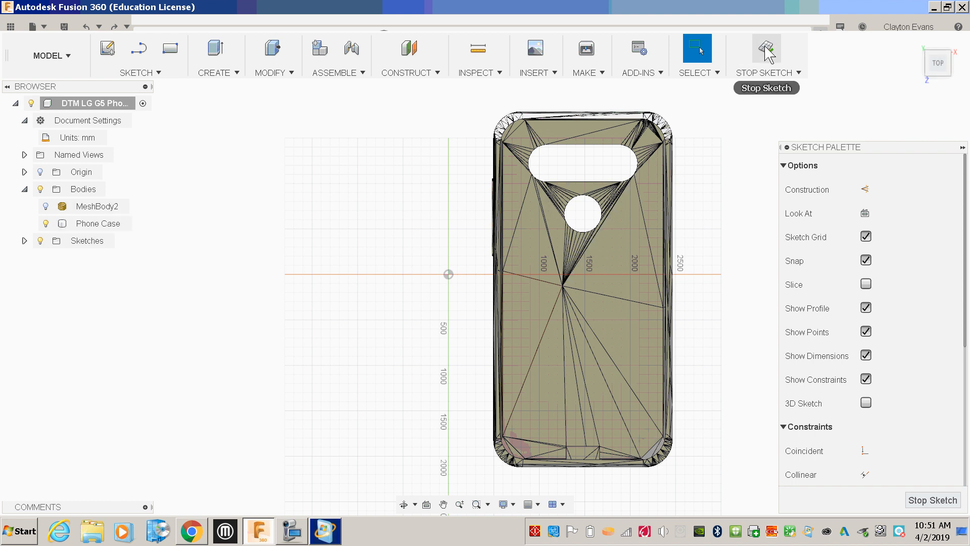
click(291, 531)
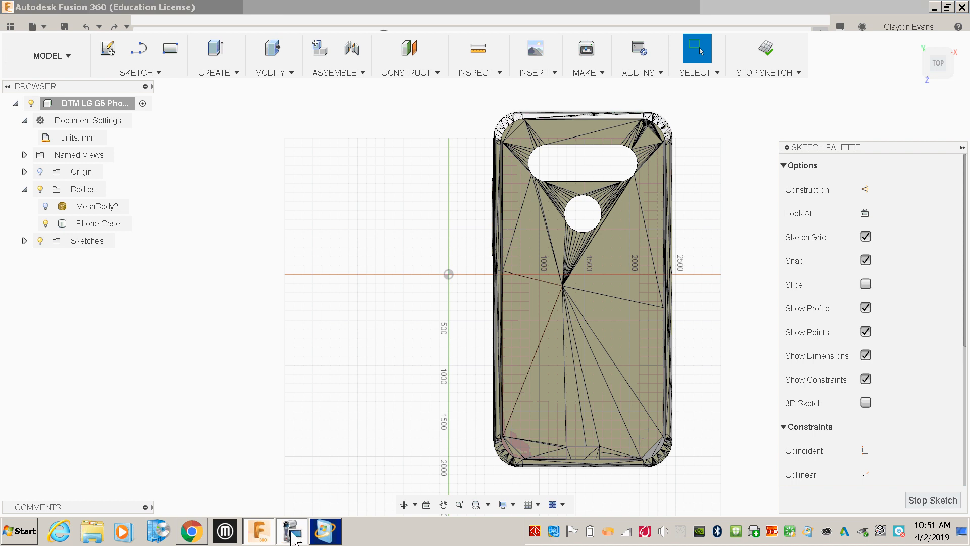